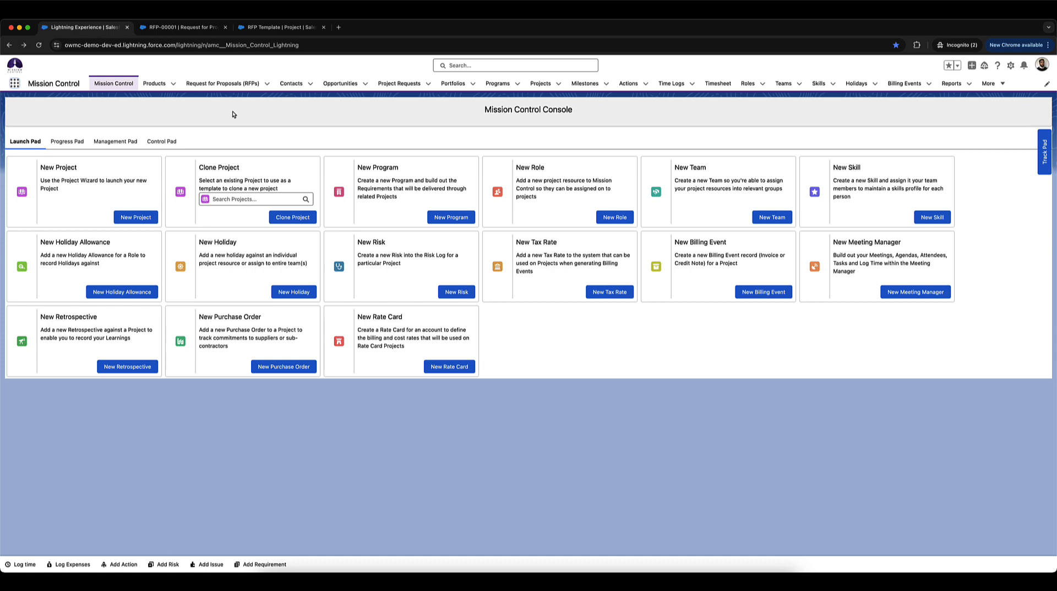
# Step: Return to the RFP-00001 record, discarding the open project request form, and view its Skills Management requirements
pyautogui.click(179, 27)
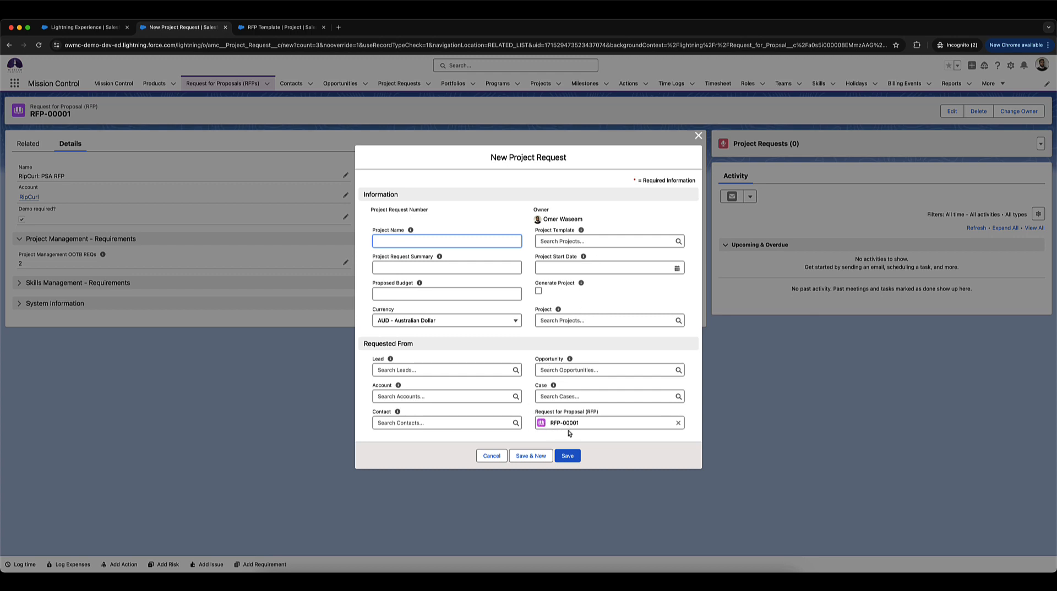
pyautogui.click(490, 455)
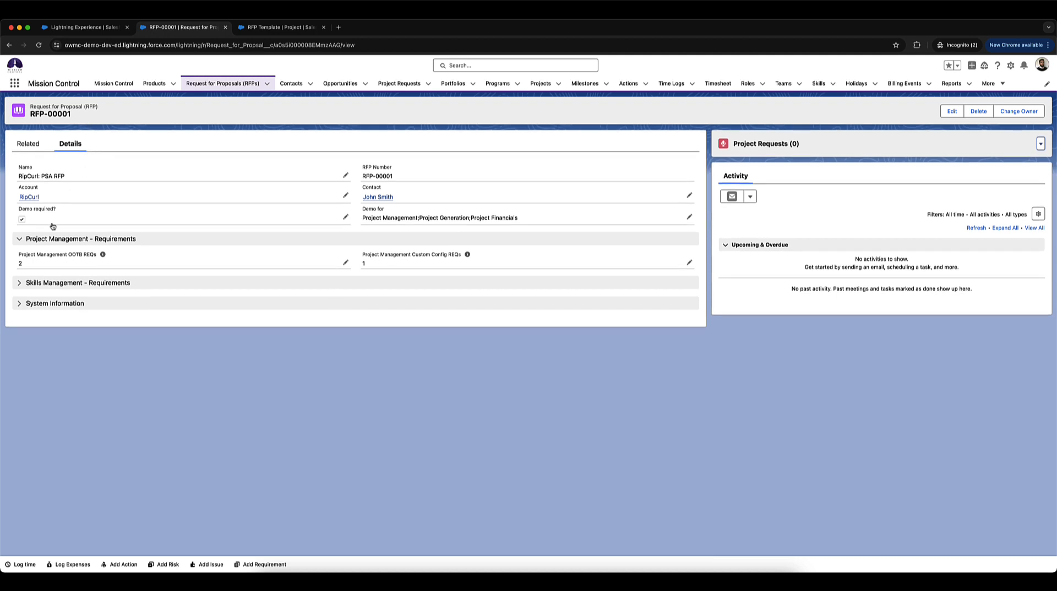
pyautogui.click(34, 283)
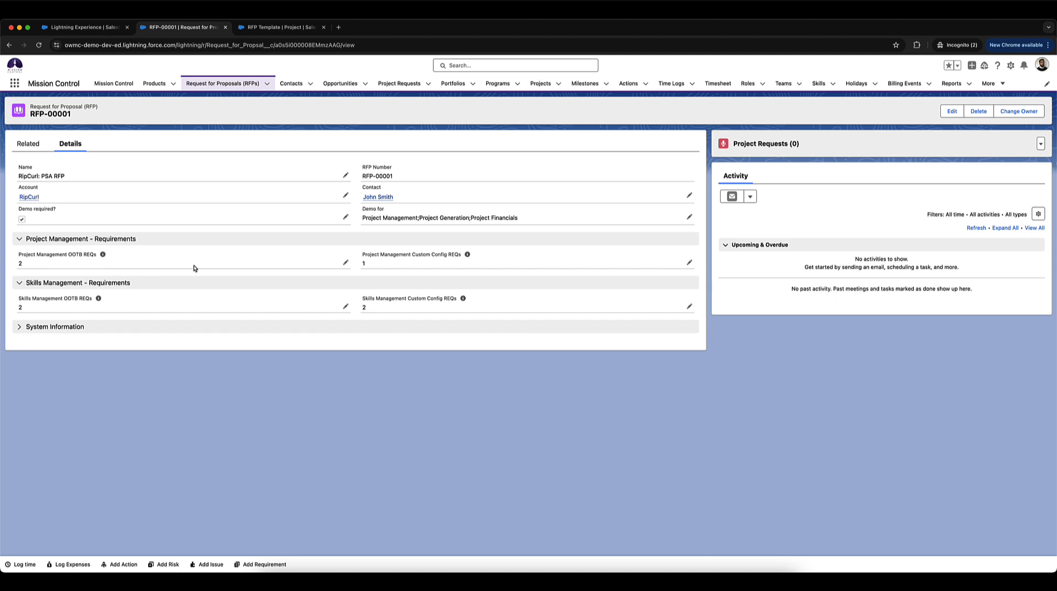
pyautogui.click(41, 284)
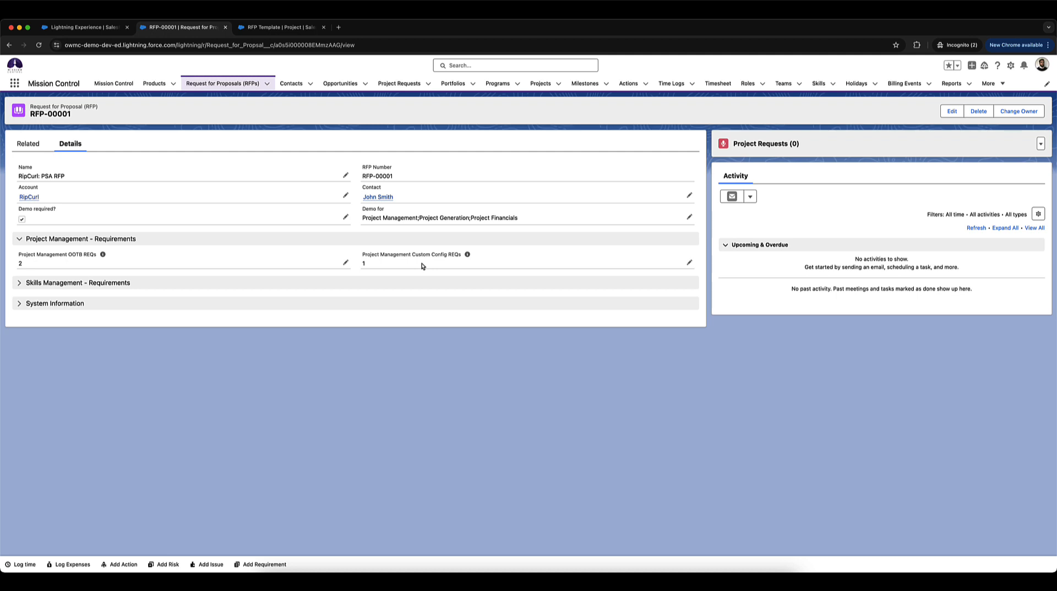
# Step: Start a new project request from RFP-00001 with the project name "RipCurl: PSA RFP"
pyautogui.click(1039, 144)
pyautogui.click(1028, 160)
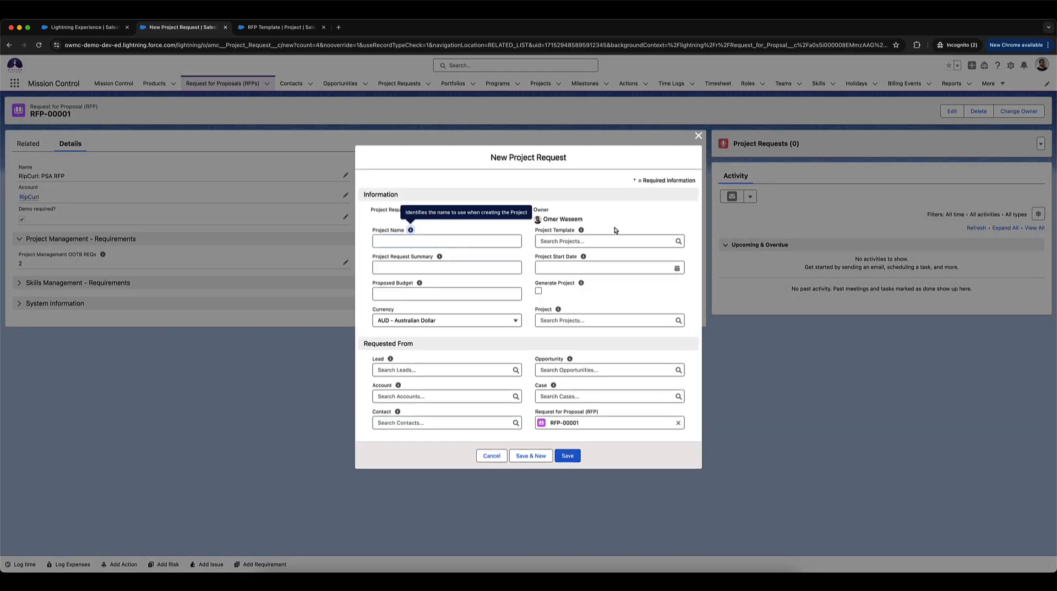
pyautogui.click(431, 242)
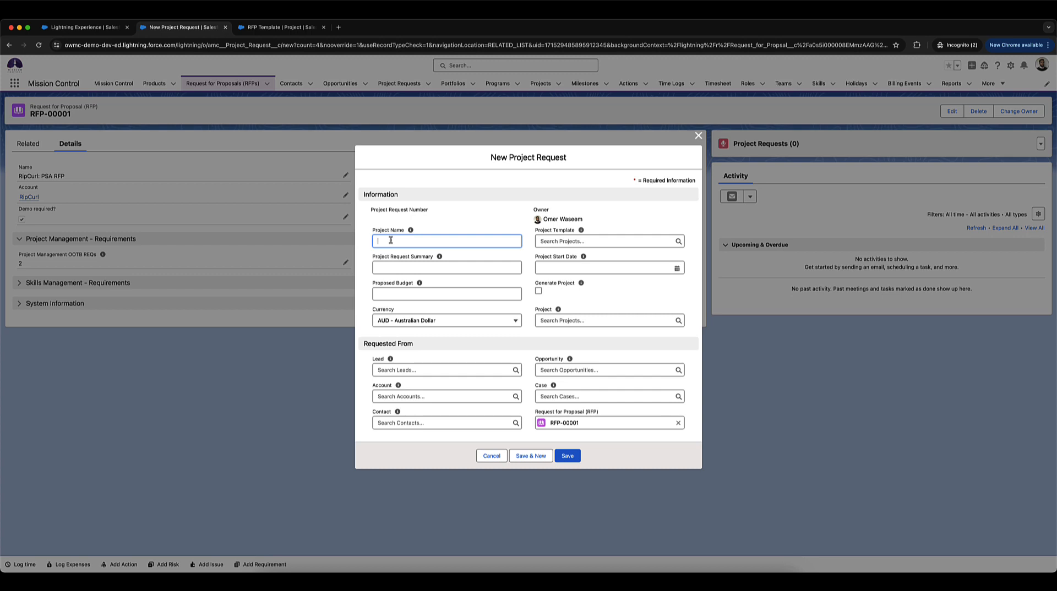
pyautogui.write('RipCUrl')
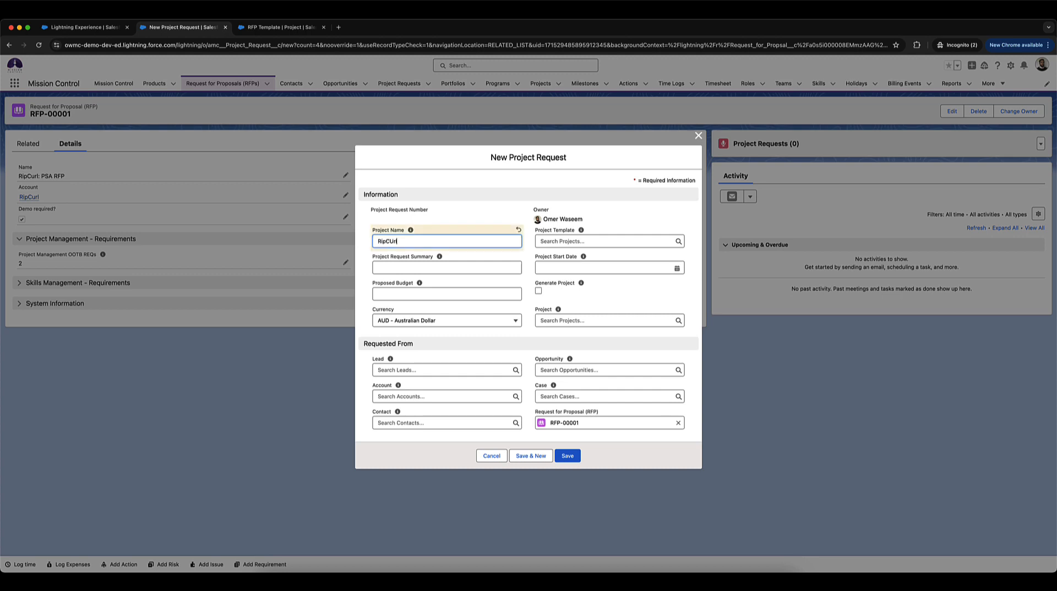
pyautogui.write(': PSA RFP')
pyautogui.press('BackSpace')
# Step: Set the request summary to "Project to track PSA RFP for RipCurl" and the proposed budget to 1000
pyautogui.click(401, 265)
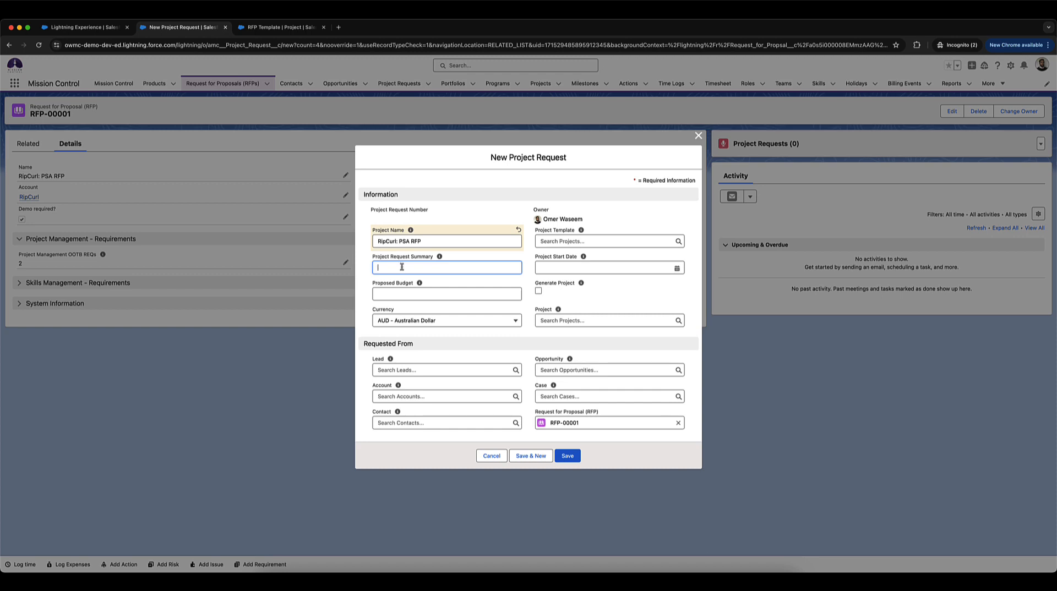
pyautogui.write('Project')
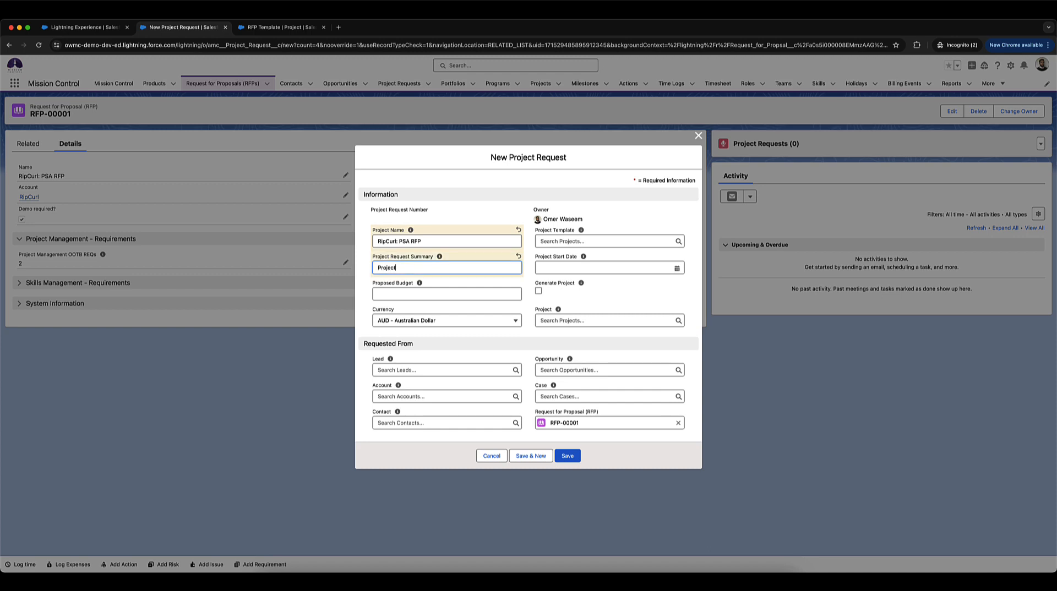
pyautogui.write(' to track PSA RFP for RipCUurl')
pyautogui.click(427, 292)
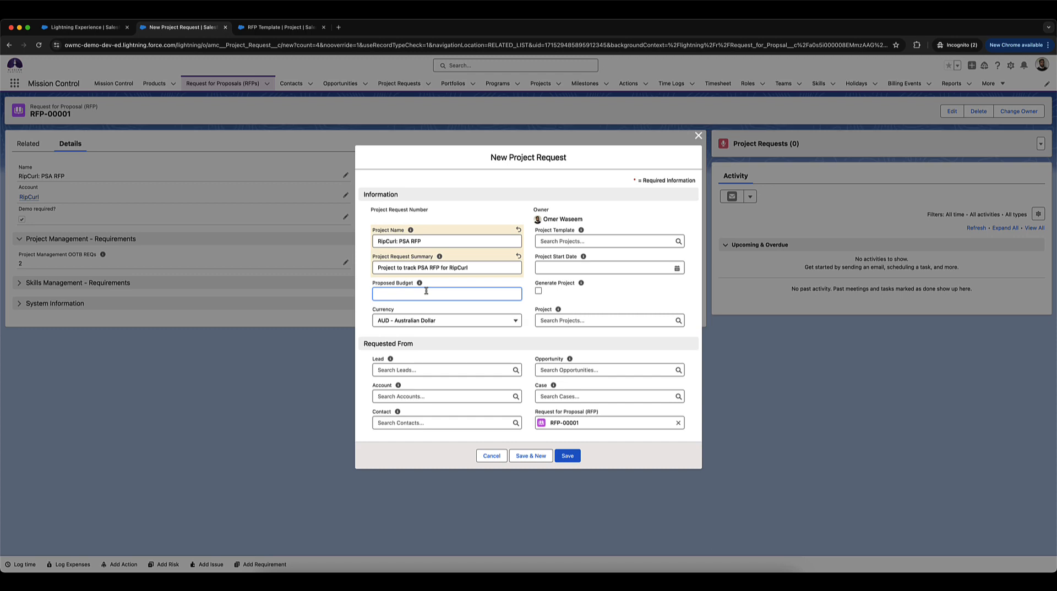
pyautogui.write('1000')
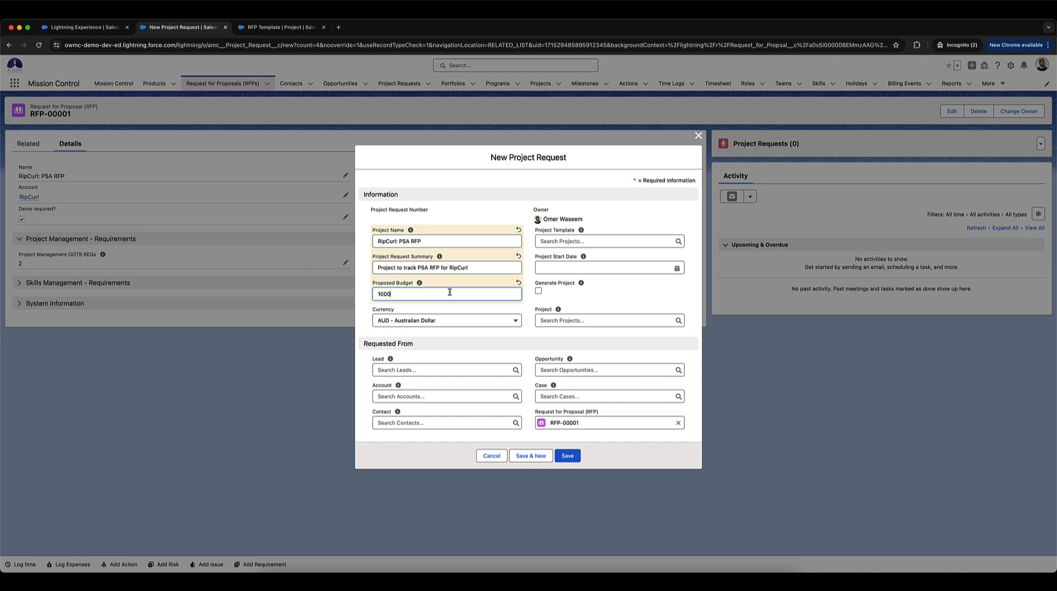
# Step: Choose RFP Template as the project template and set the project start date to 13/5/2024
pyautogui.click(546, 242)
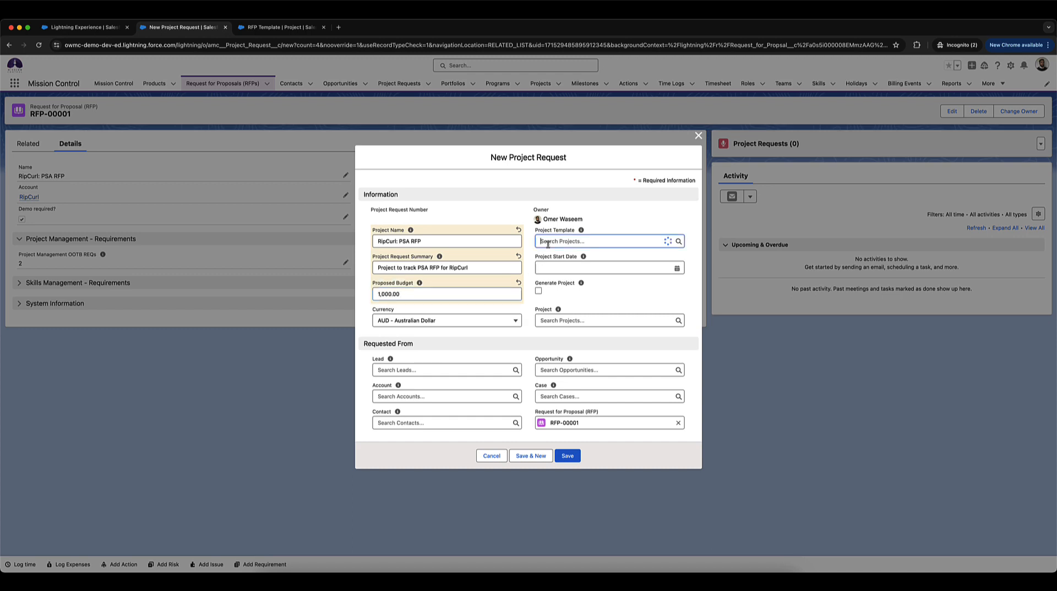
pyautogui.click(566, 272)
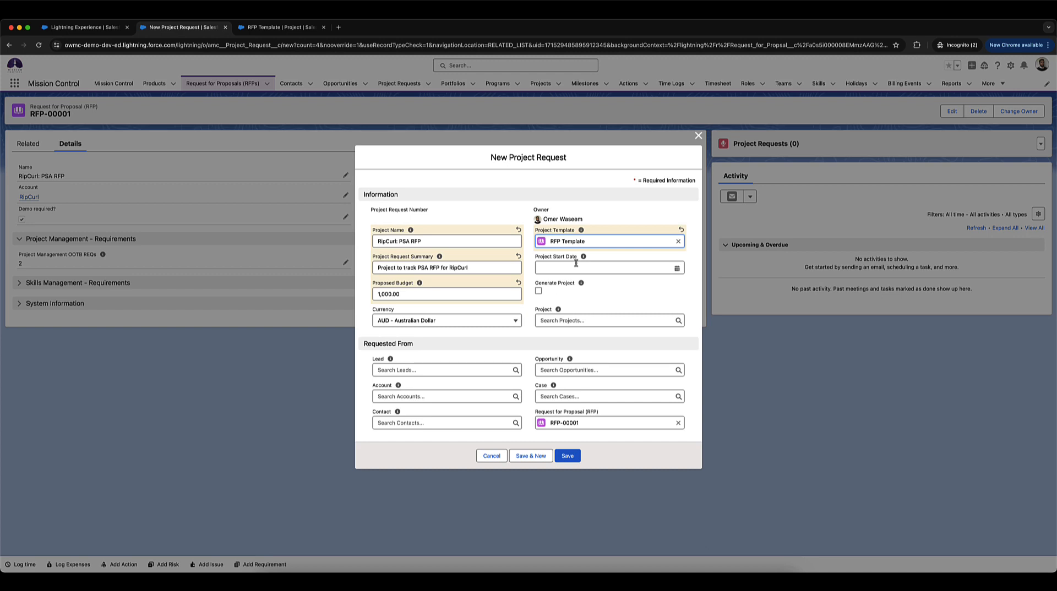
pyautogui.click(576, 263)
pyautogui.click(593, 350)
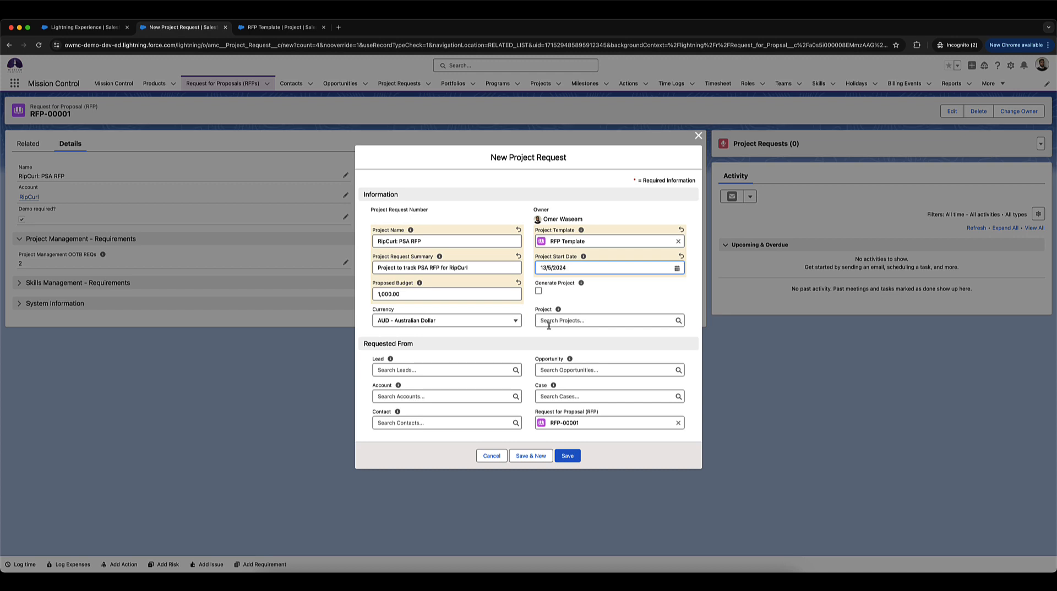
# Step: Save the project request without generating a project and open the created record from RFP-00001
pyautogui.moveTo(558, 310)
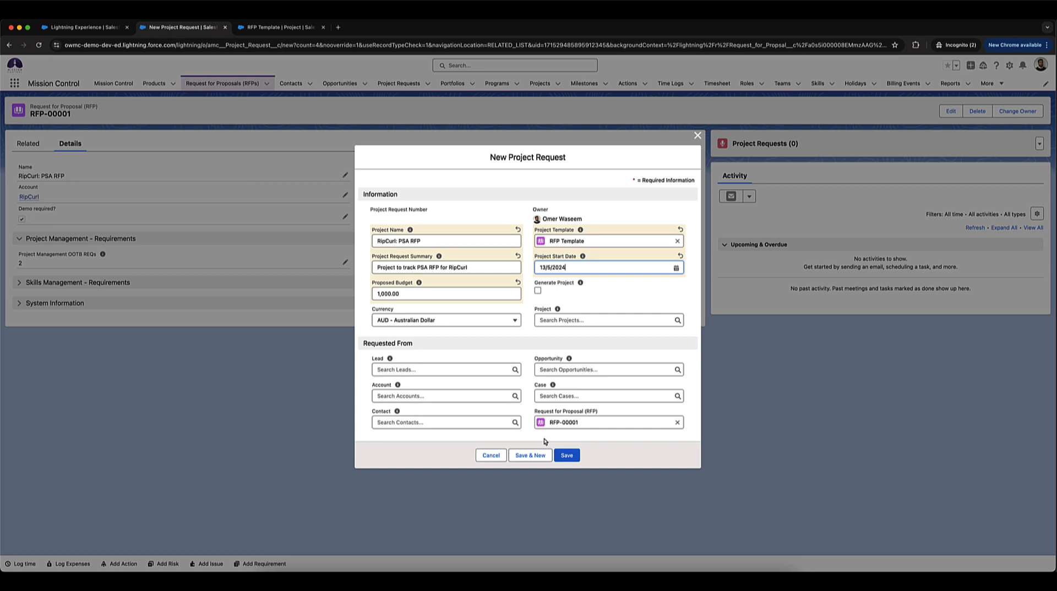
pyautogui.click(569, 456)
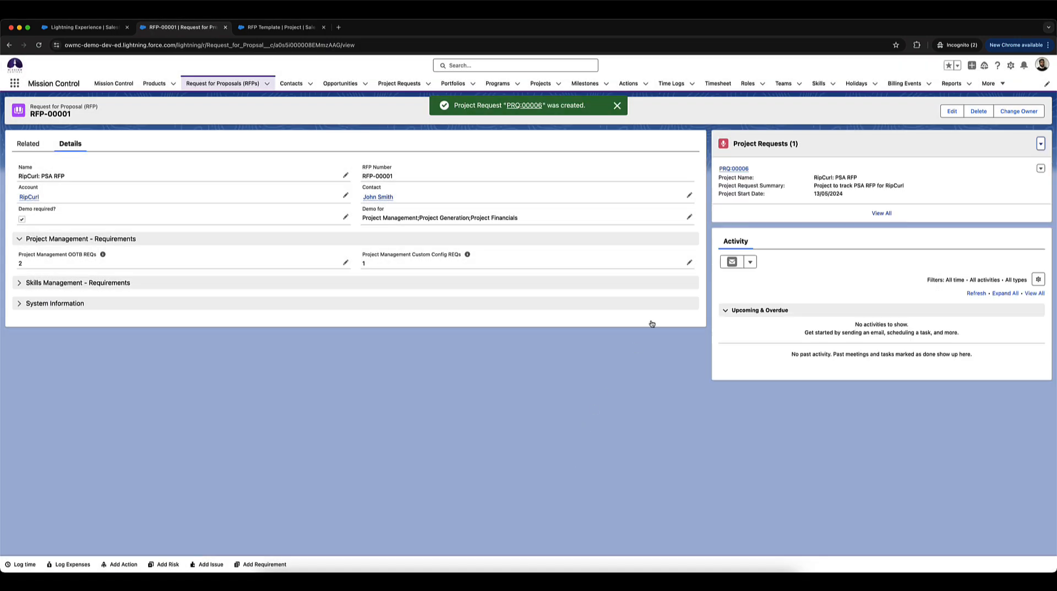
pyautogui.click(733, 169)
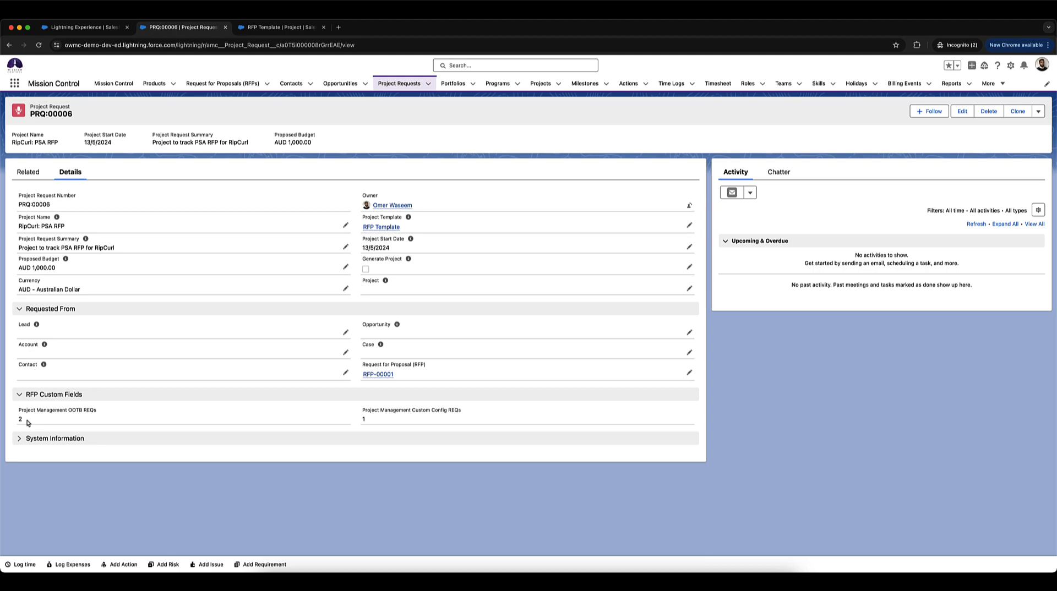
# Step: Open the Auto-Generation Field Mapping from the Control Pad of the Mission Control Console
pyautogui.click(85, 28)
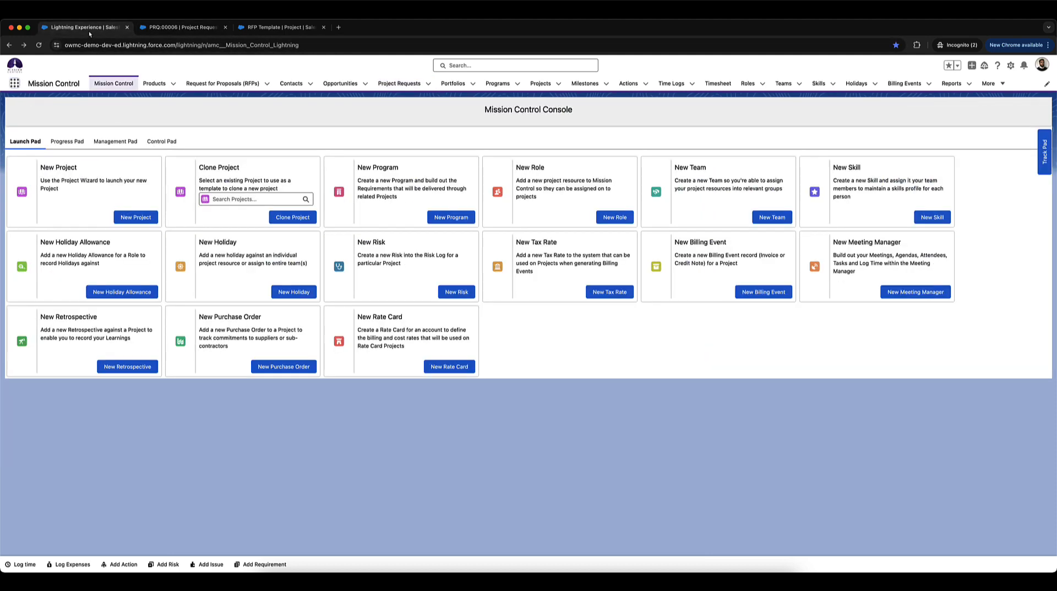
pyautogui.click(161, 141)
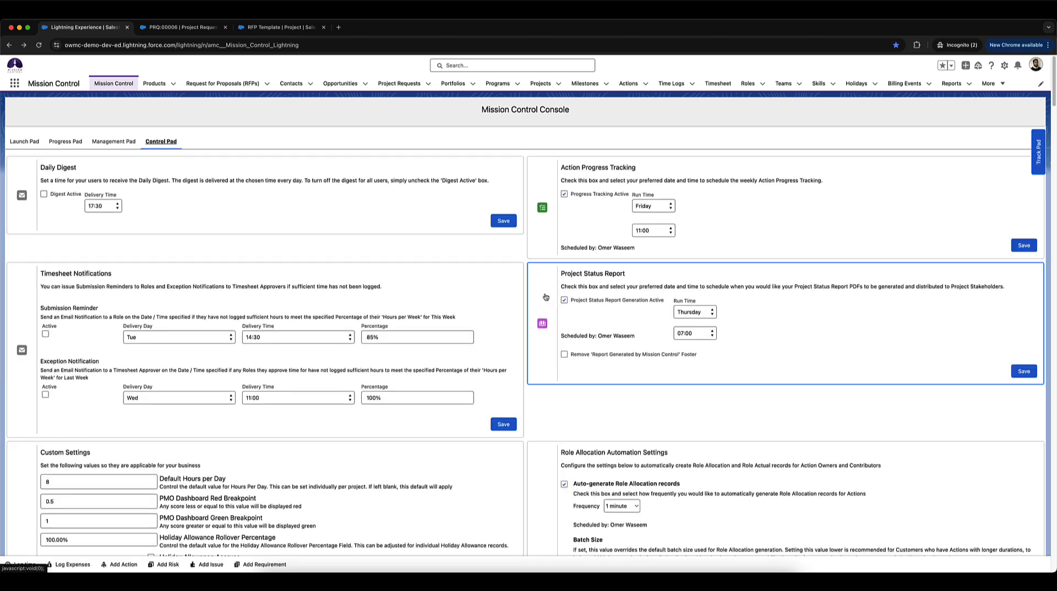
pyautogui.scroll(-15, 546, 297)
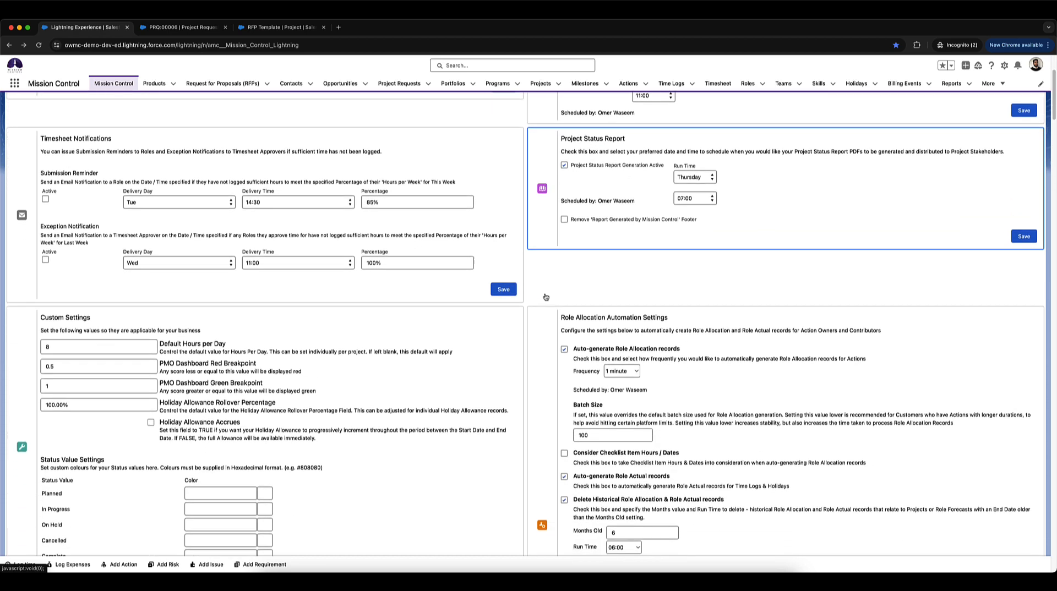
pyautogui.scroll(-5, 545, 297)
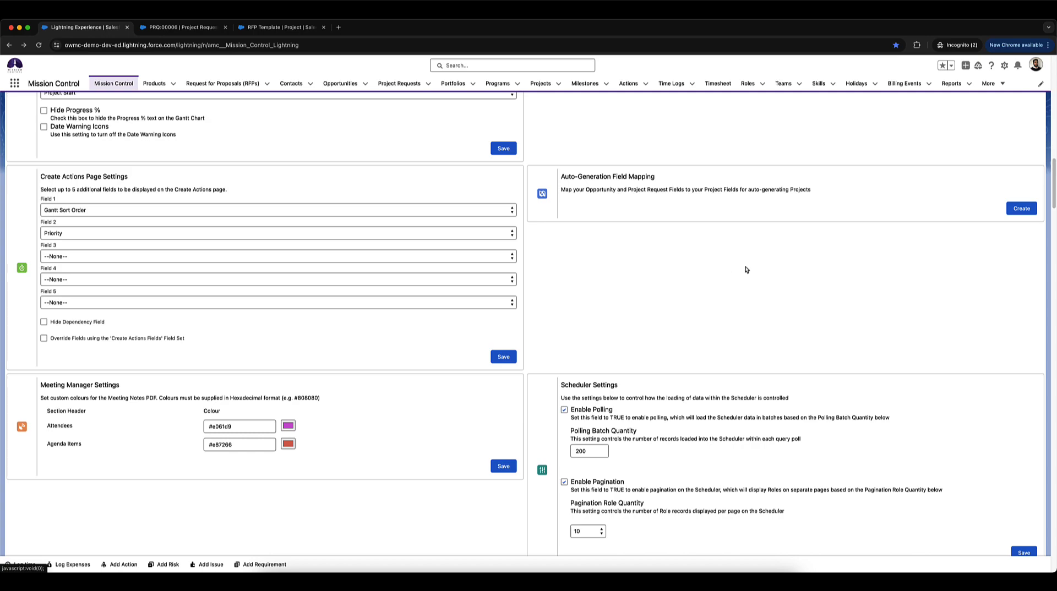
pyautogui.scroll(20, 746, 270)
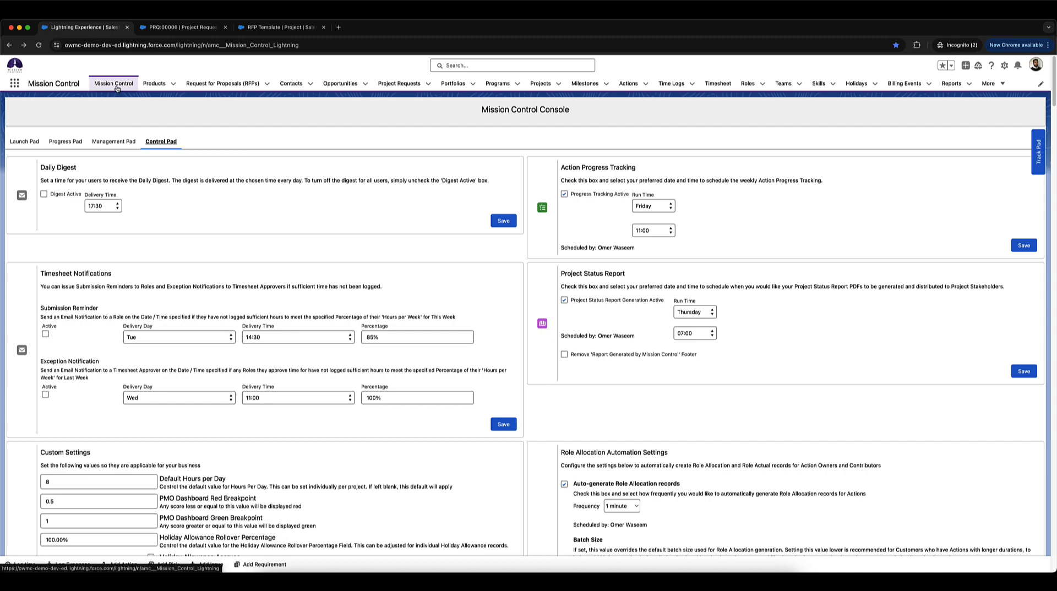
pyautogui.scroll(-12, 572, 293)
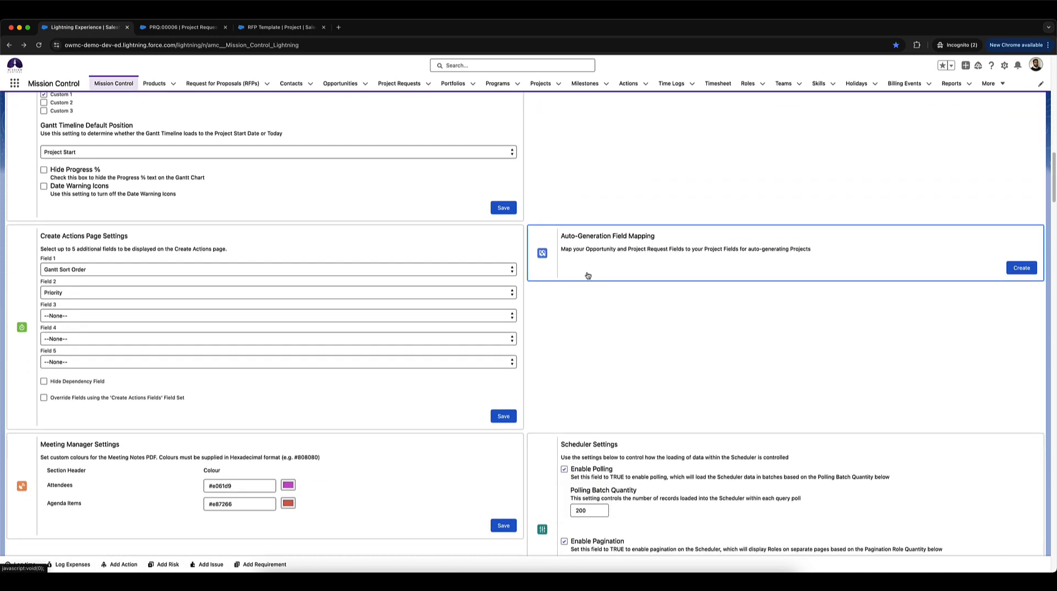
pyautogui.click(1021, 268)
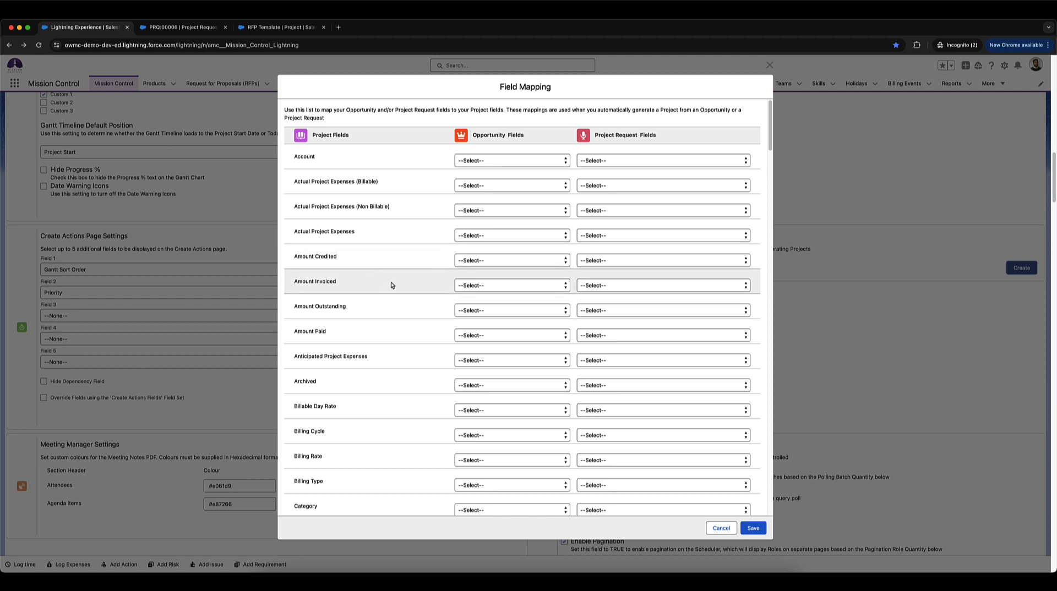
# Step: Try mapping the Amount Invoiced project field to the Proposed Budget project request field, and reset it to --Select--
pyautogui.click(494, 287)
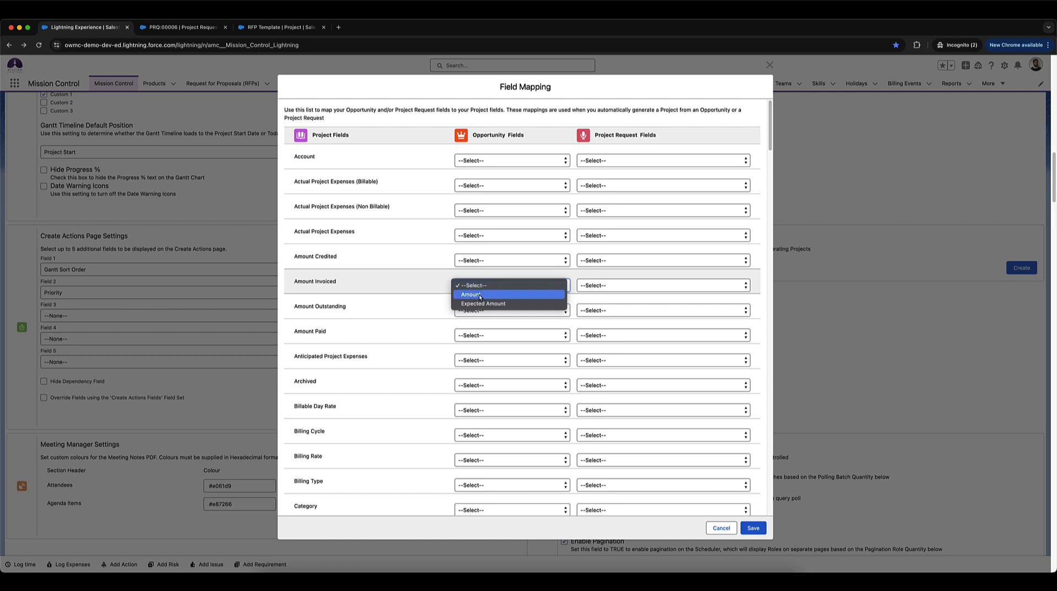
pyautogui.click(479, 296)
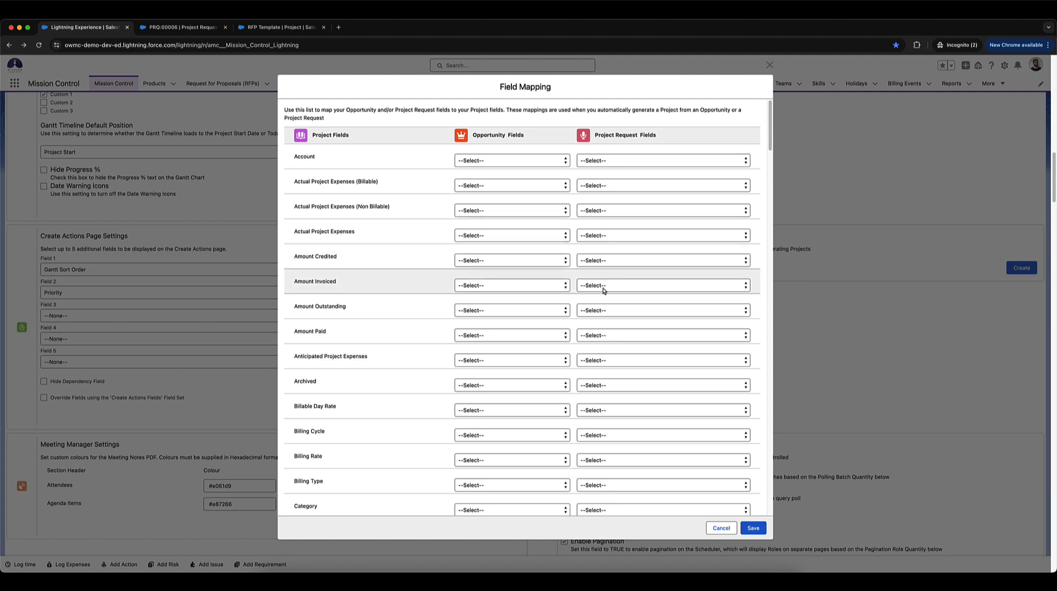
pyautogui.click(603, 289)
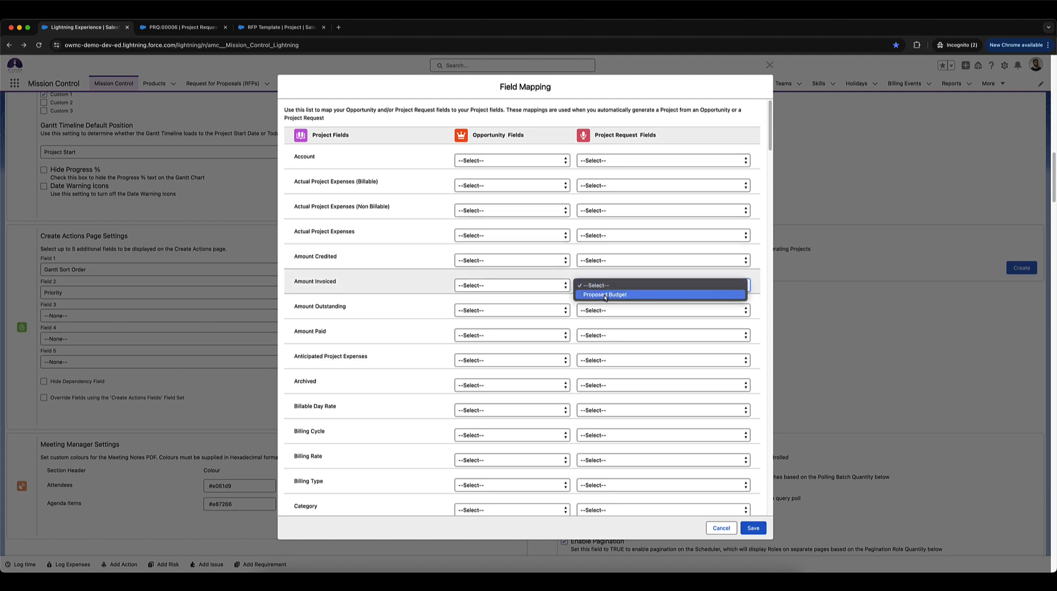
pyautogui.click(605, 295)
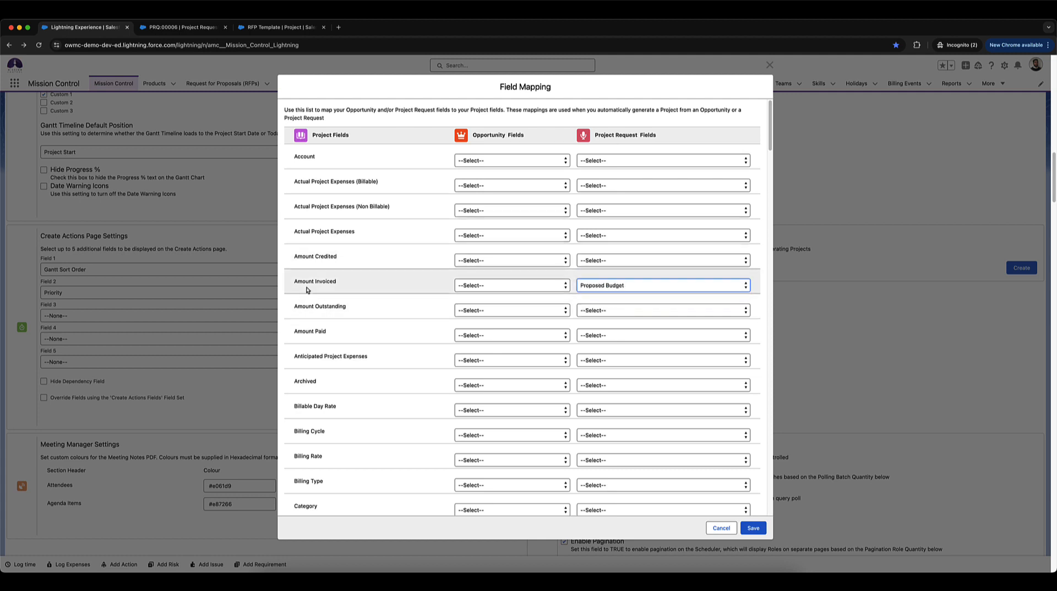
pyautogui.click(609, 284)
pyautogui.click(605, 277)
# Step: Examine the project request mappings for the Project Management Custom Config REQs and Project Reference # fields
pyautogui.scroll(-3, 556, 326)
pyautogui.scroll(-20, 555, 327)
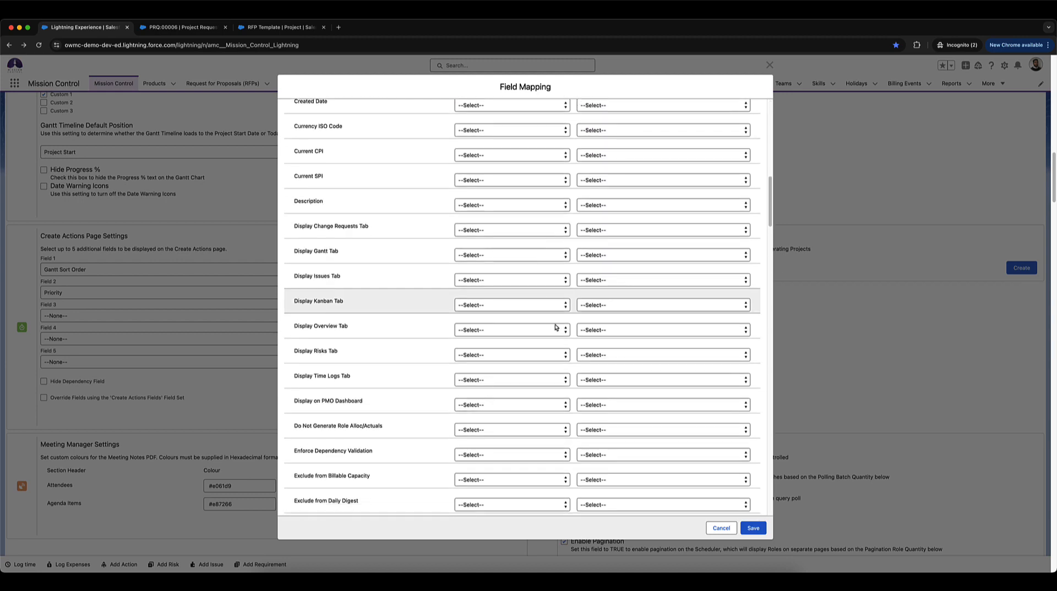
pyautogui.scroll(-20, 555, 327)
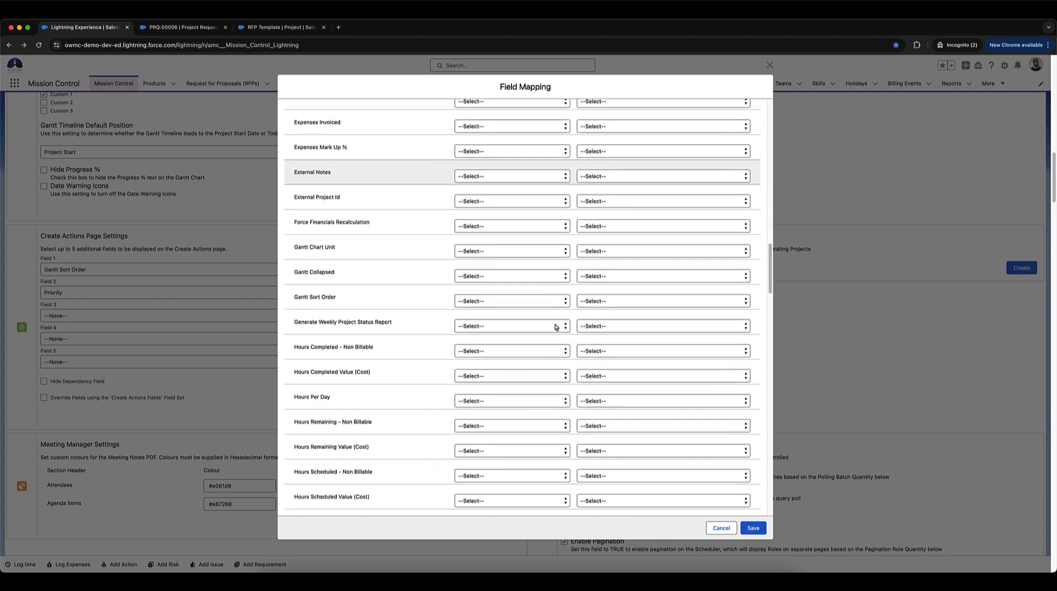
pyautogui.scroll(-20, 555, 327)
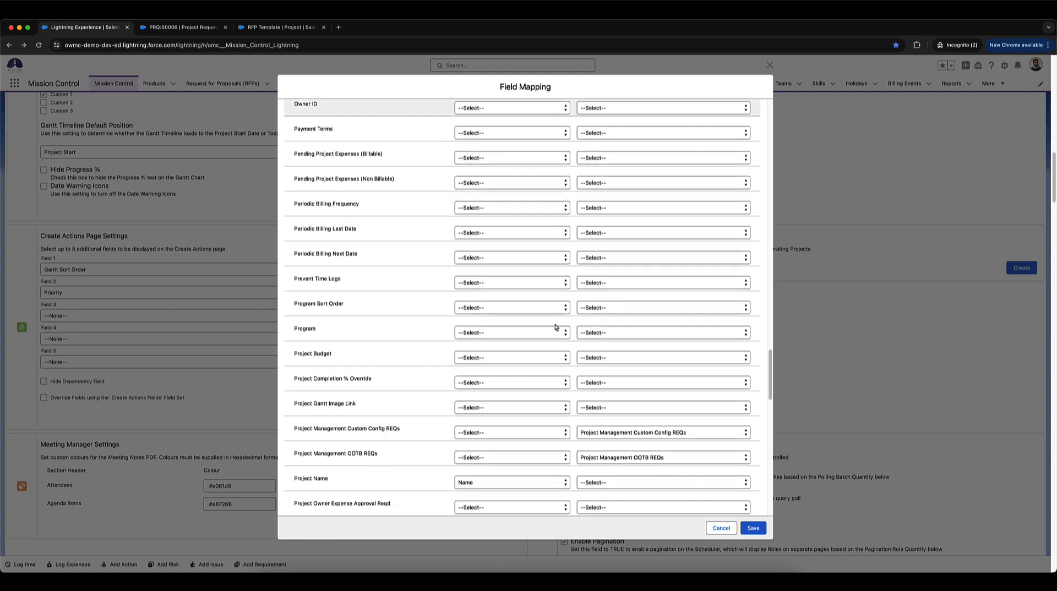
pyautogui.scroll(-2, 555, 327)
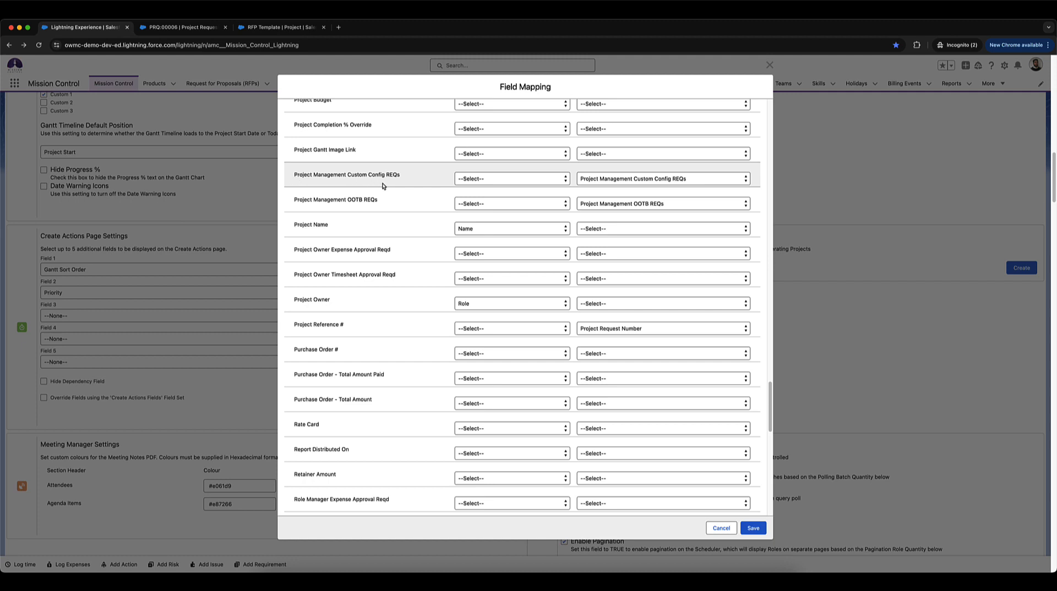
pyautogui.click(625, 181)
pyautogui.click(630, 181)
pyautogui.click(632, 179)
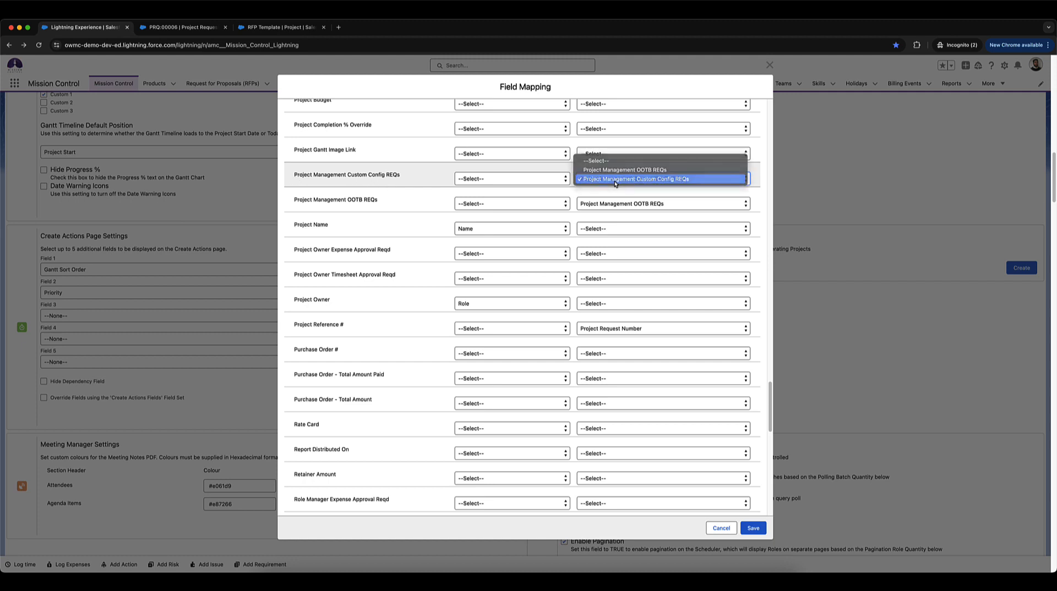
pyautogui.click(615, 180)
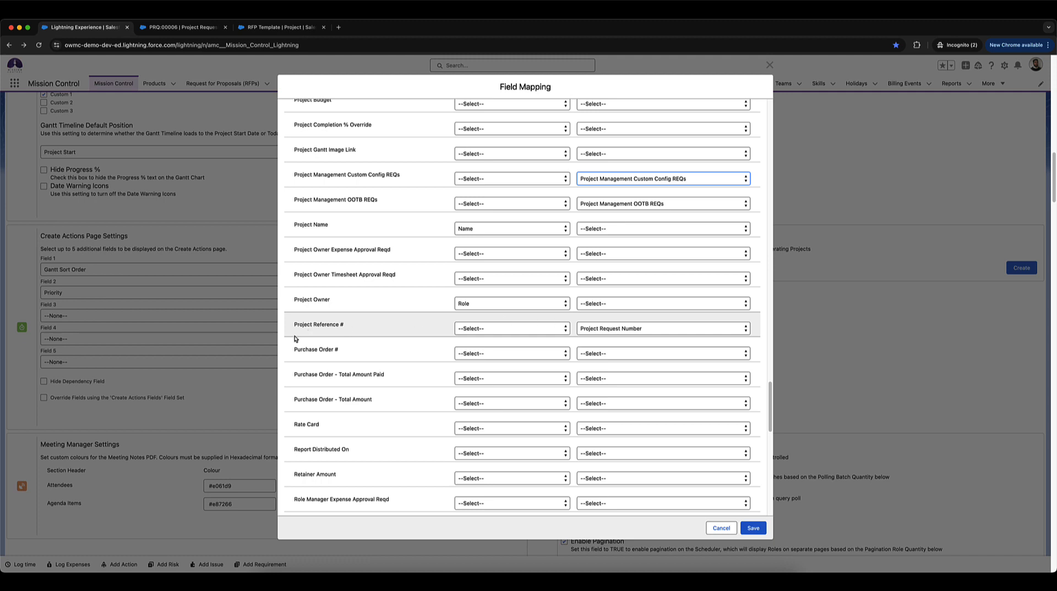
pyautogui.click(603, 328)
pyautogui.click(601, 328)
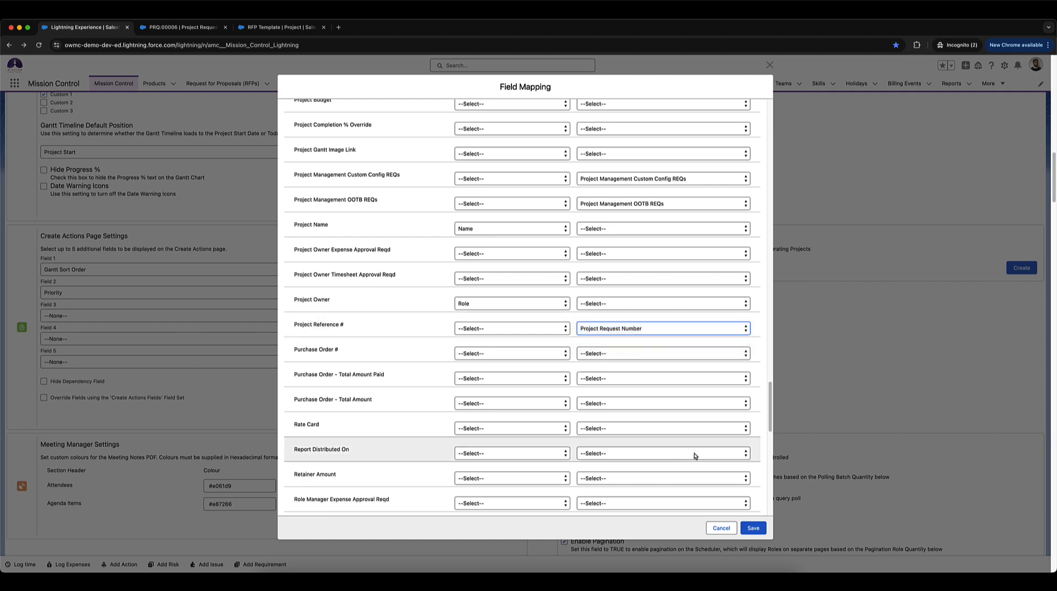
# Step: Save the auto-generation field mappings, then enable Generate Project on the RipCurl: PSA RFP project request and save it
pyautogui.click(752, 529)
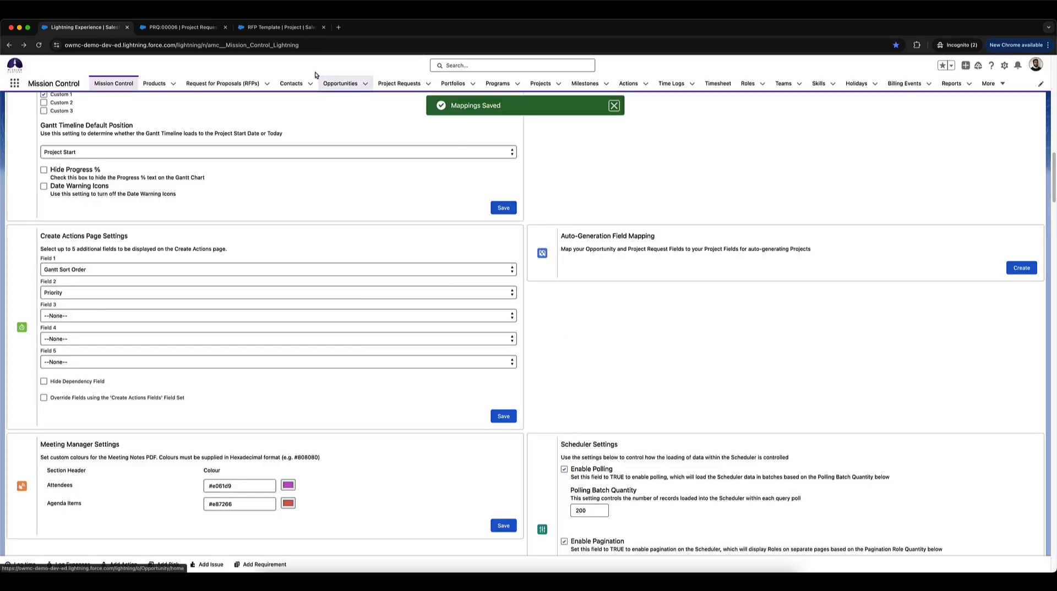
pyautogui.click(181, 27)
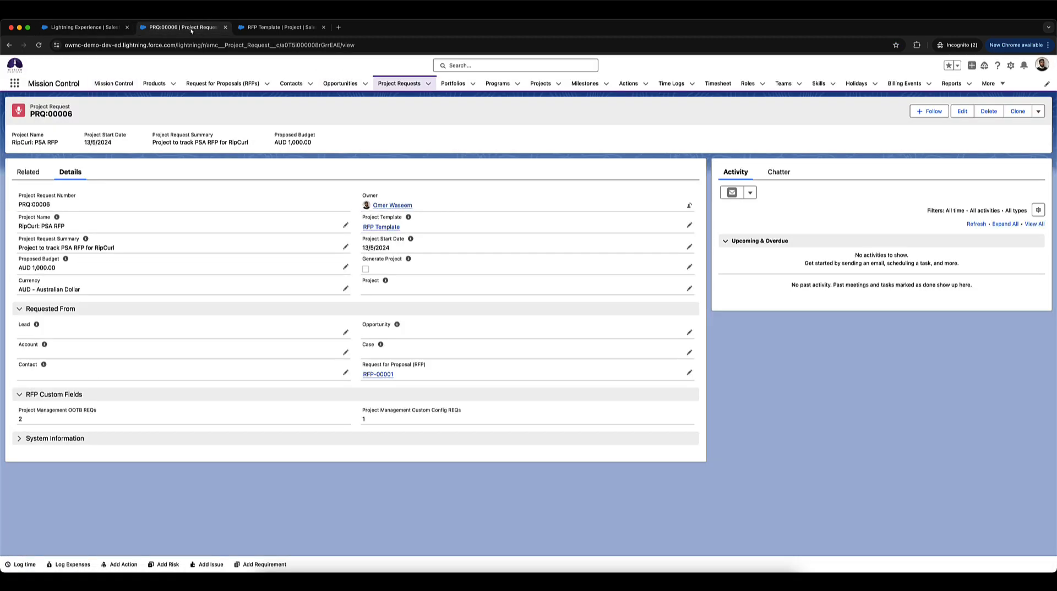
pyautogui.click(689, 267)
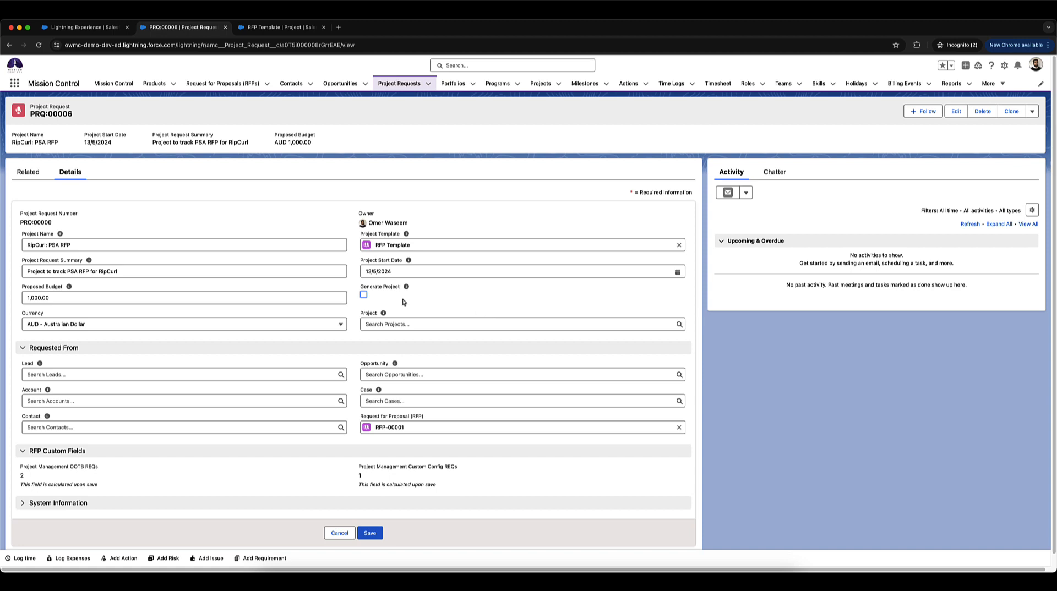
pyautogui.click(364, 295)
pyautogui.click(379, 537)
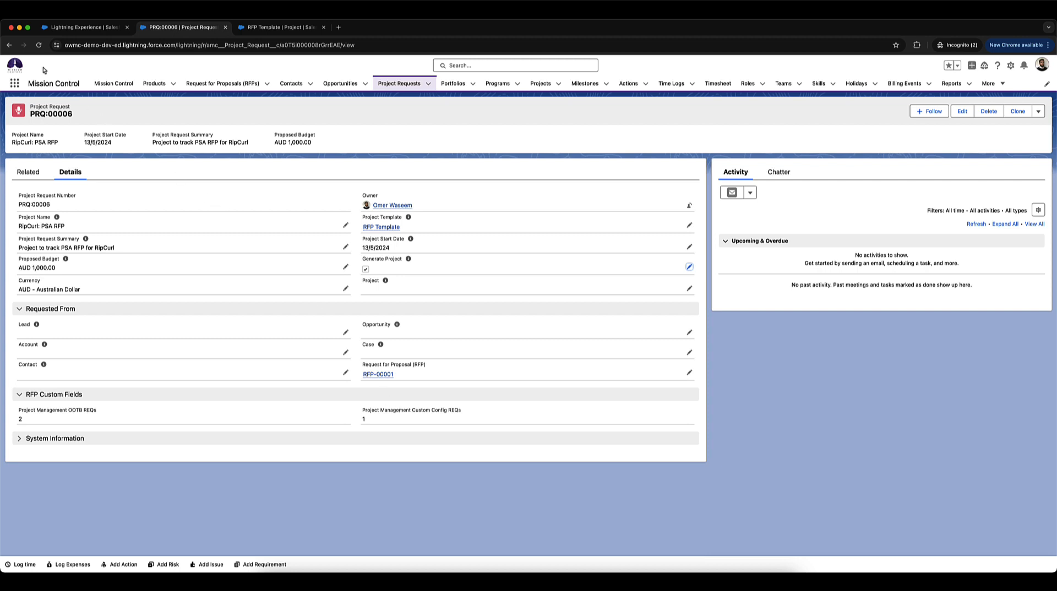
# Step: Refresh the project request and open its linked RipCurl: PSA RFP project in a new browser tab
pyautogui.click(39, 45)
pyautogui.click(38, 45)
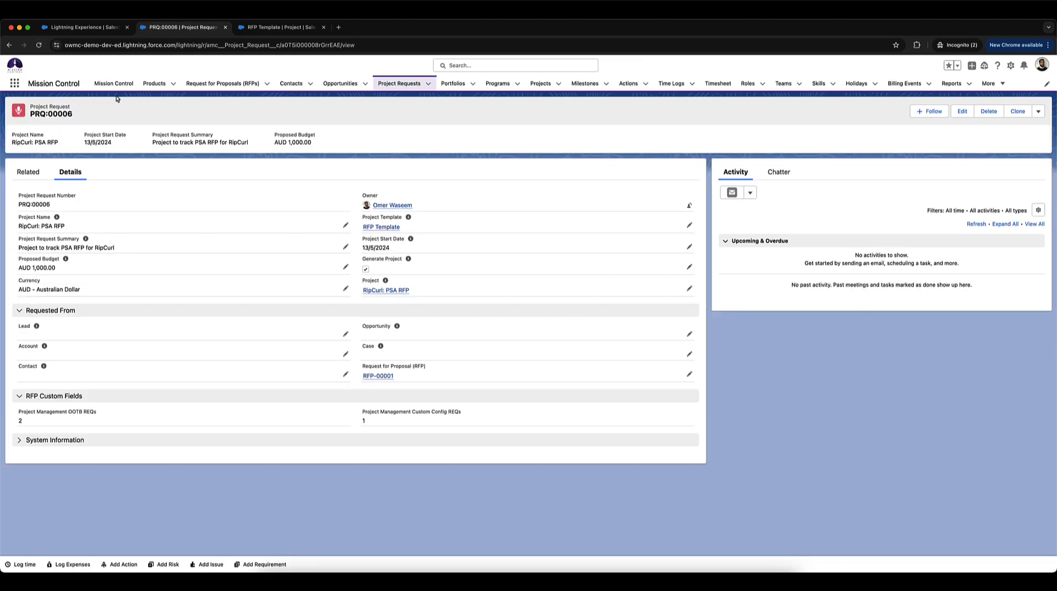
pyautogui.rightClick(367, 290)
pyautogui.click(388, 296)
# Step: Review the milestones and actions in the RFP Template project's Work Breakdown Structure
pyautogui.moveTo(363, 27); pyautogui.dragTo(270, 28)
pyautogui.scroll(2, 230, 220)
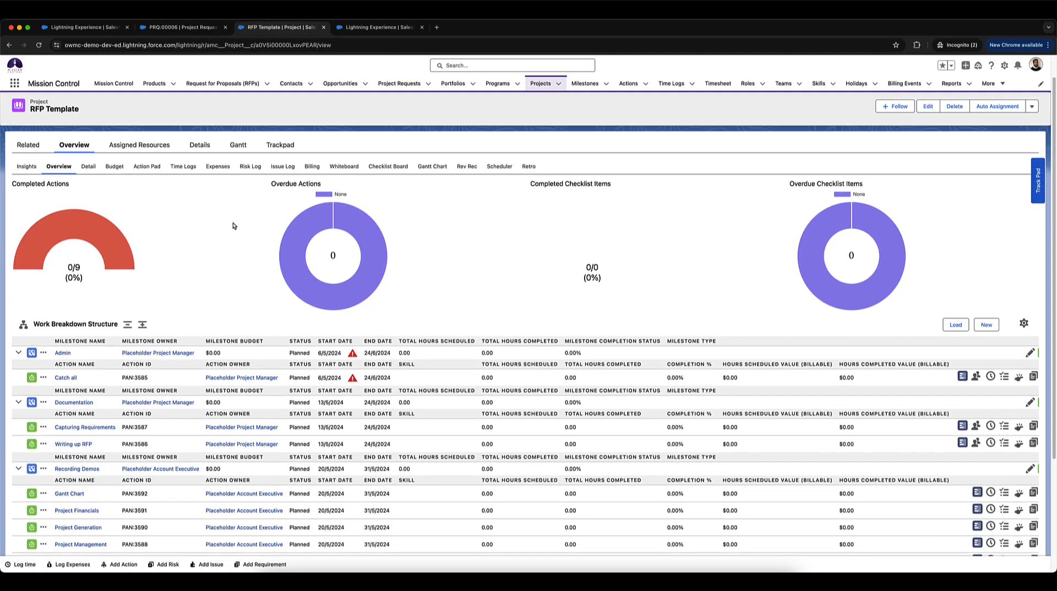
pyautogui.scroll(-5, 200, 274)
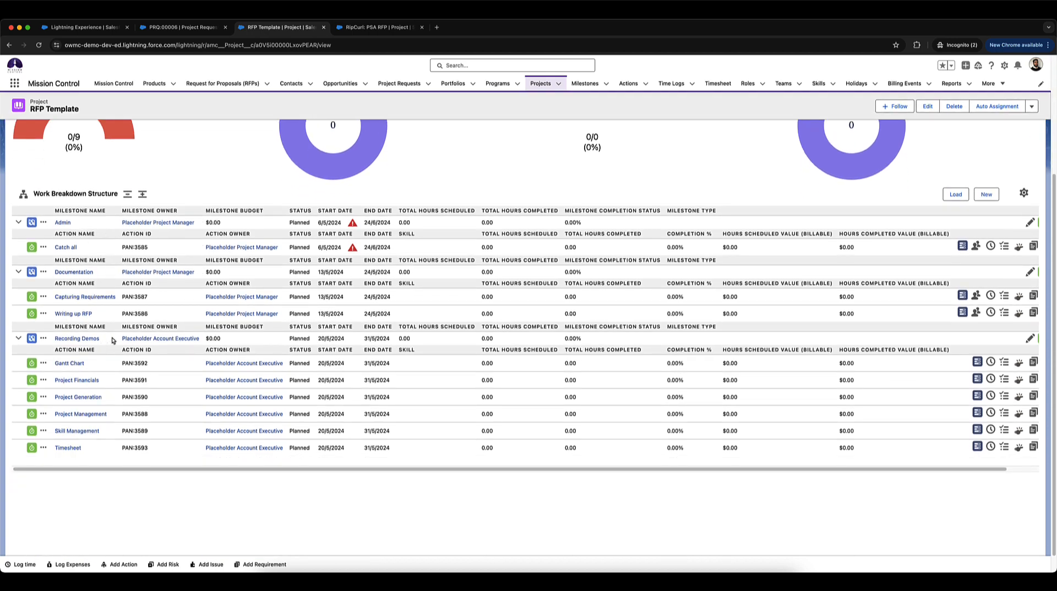
pyautogui.scroll(5, 171, 322)
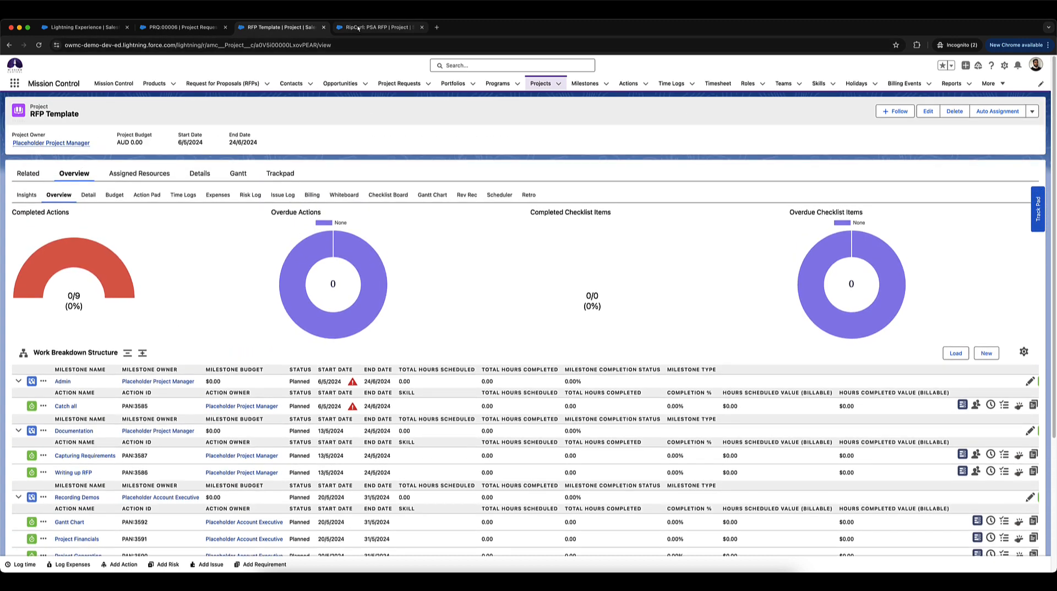
# Step: Compare the generated RipCurl: PSA RFP project's owner, budget, dates, milestones and actions with the template
pyautogui.click(358, 27)
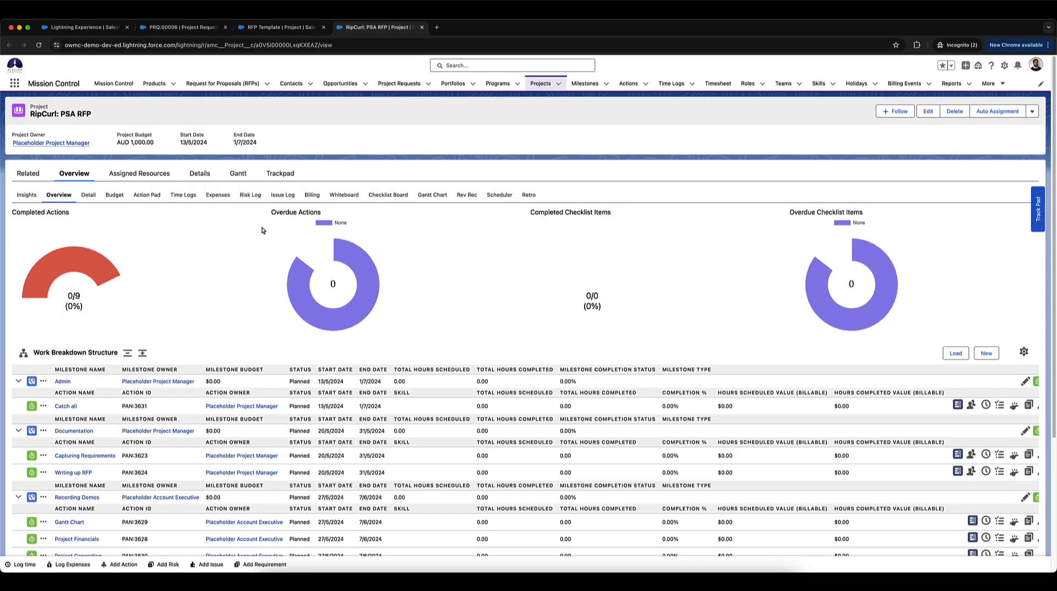
pyautogui.scroll(-3, 189, 301)
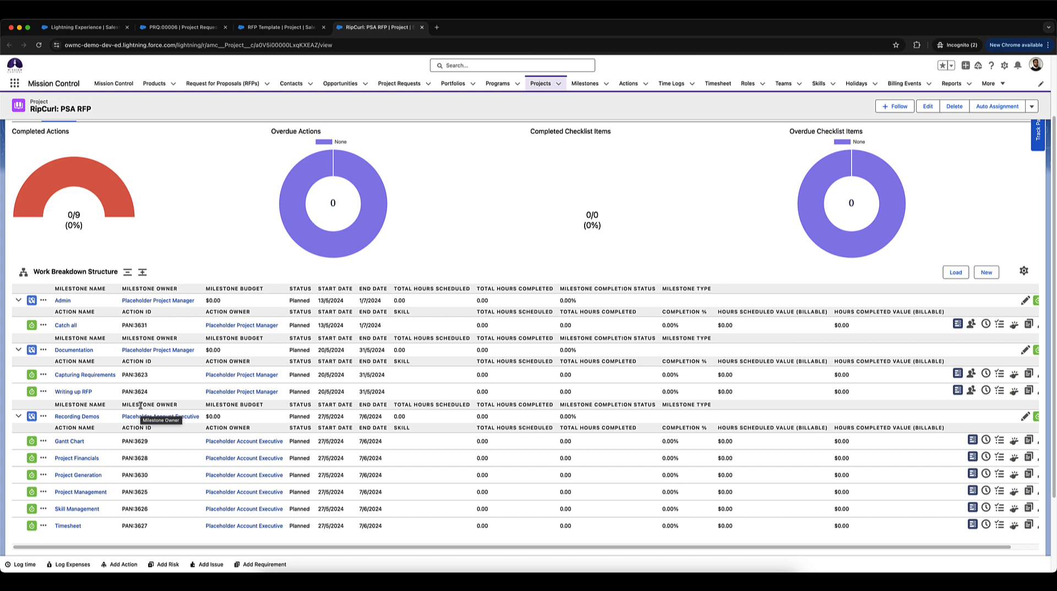
pyautogui.scroll(3, 217, 384)
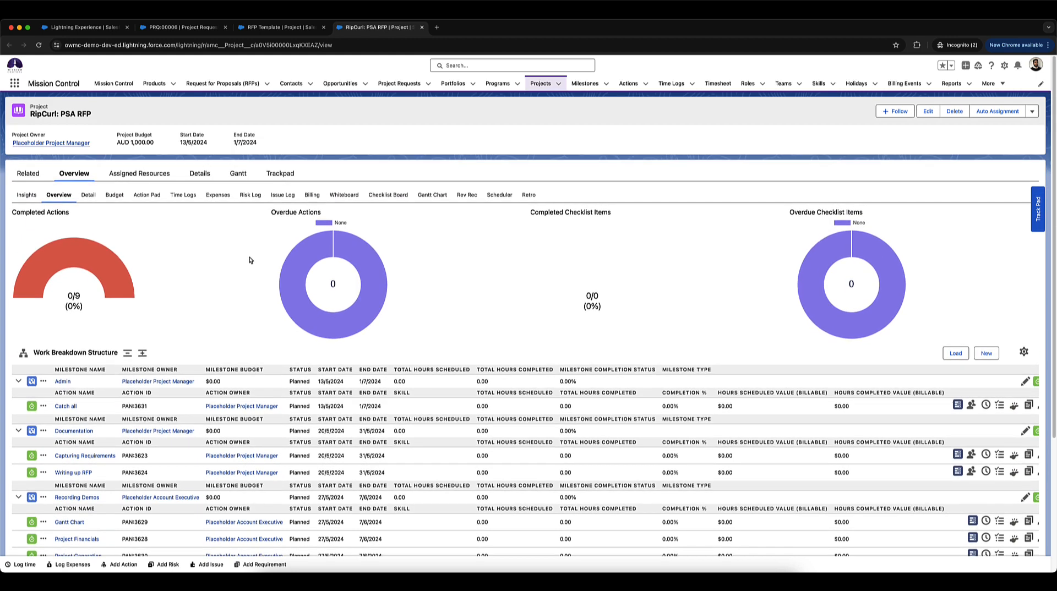
# Step: Examine the generated project's detail fields, including the mapped RFP requirement fields, Project Reference # and Project Budget
pyautogui.click(89, 196)
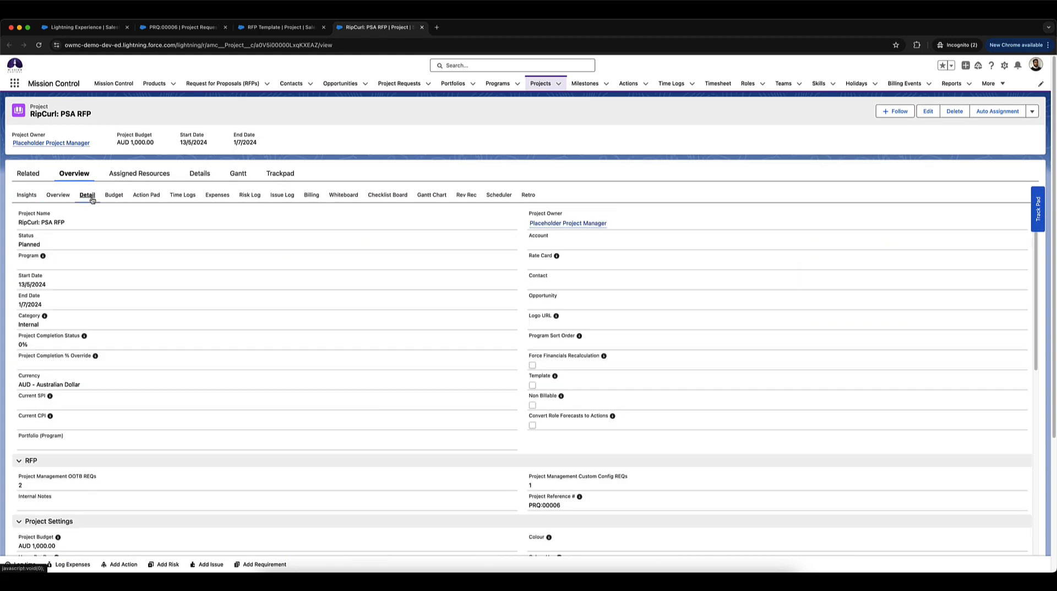
pyautogui.scroll(-3, 163, 338)
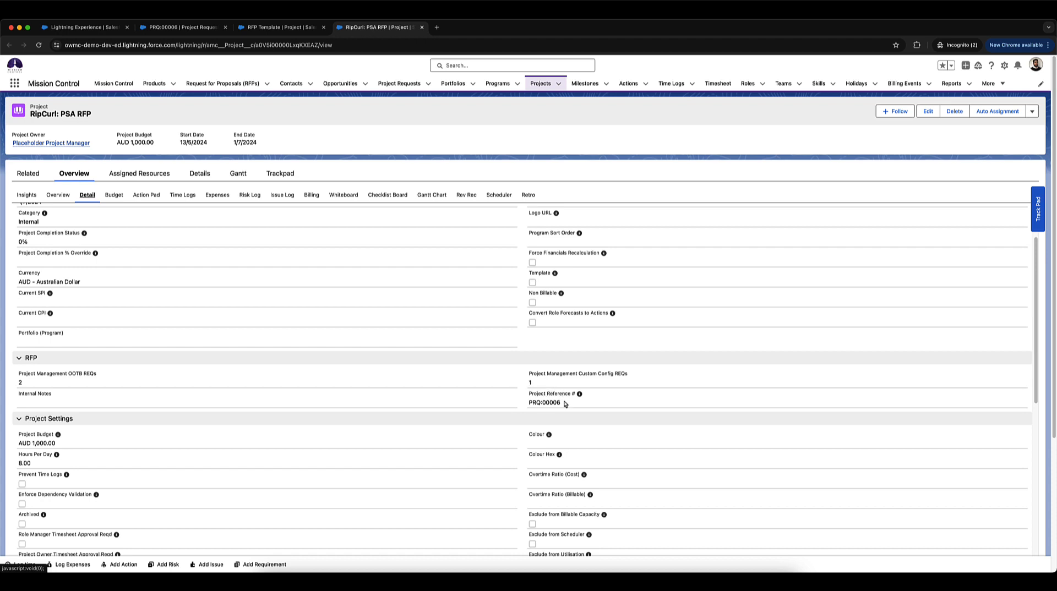
pyautogui.scroll(4, 394, 369)
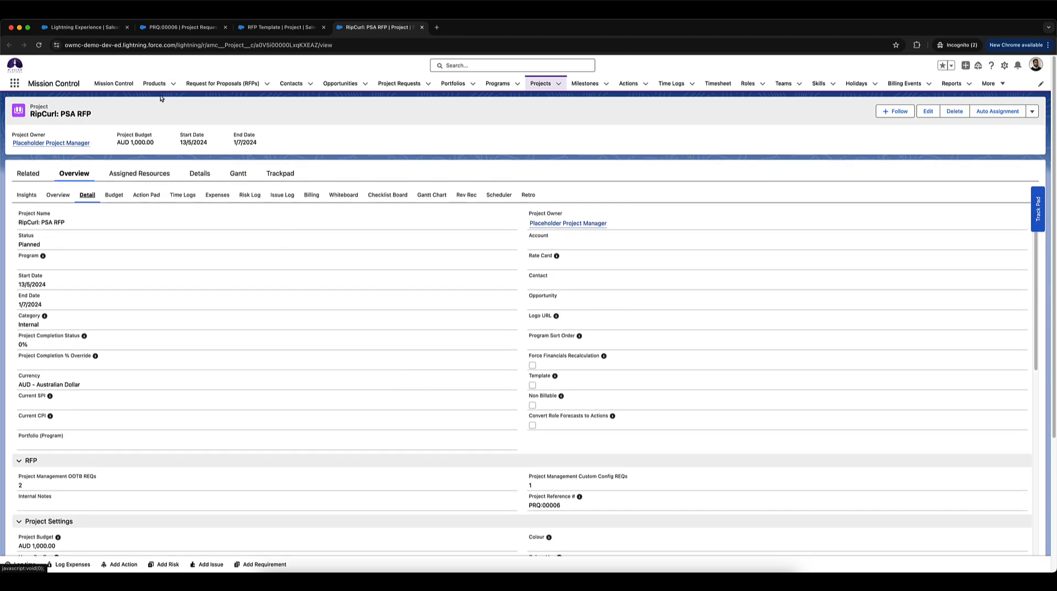
# Step: Find and examine the Transfer Cloned Records to Running User setting under Project Automation Settings in the Mission Control Console
pyautogui.click(85, 29)
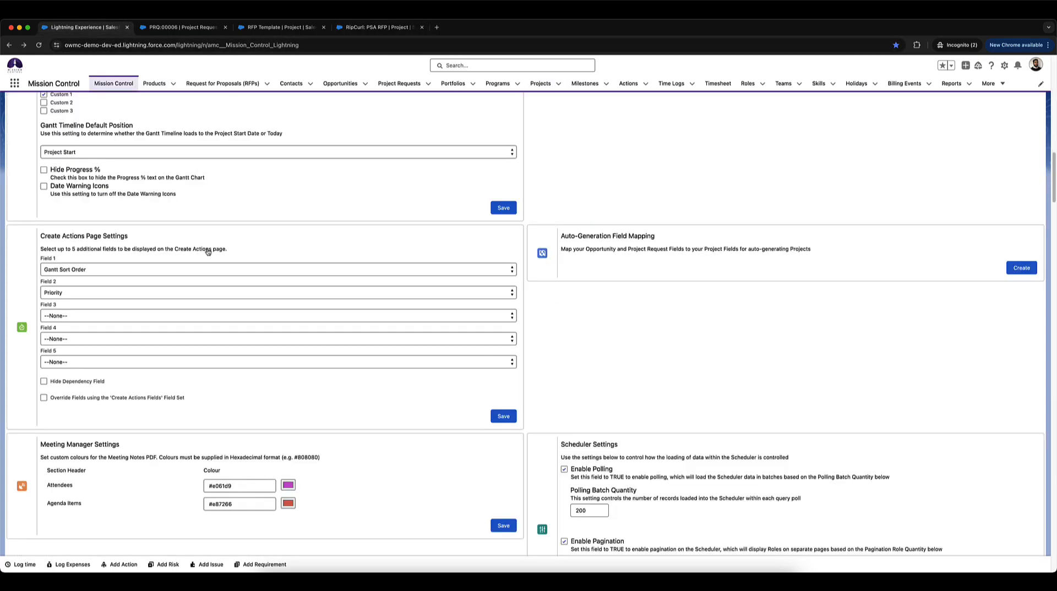
pyautogui.scroll(-6, 210, 256)
pyautogui.scroll(15, 210, 255)
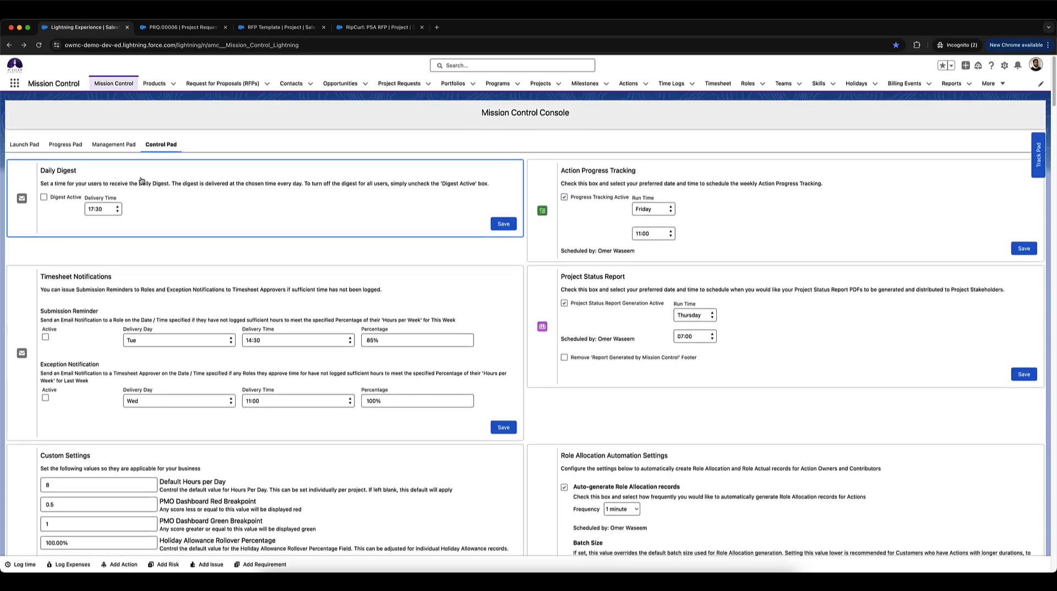
pyautogui.scroll(-20, 246, 346)
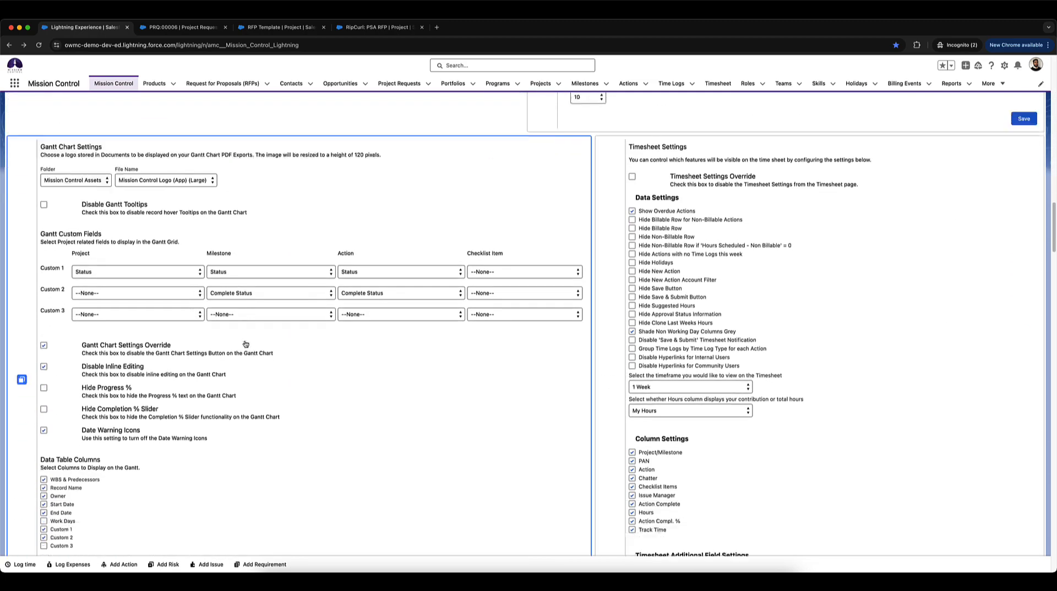
pyautogui.scroll(-20, 246, 346)
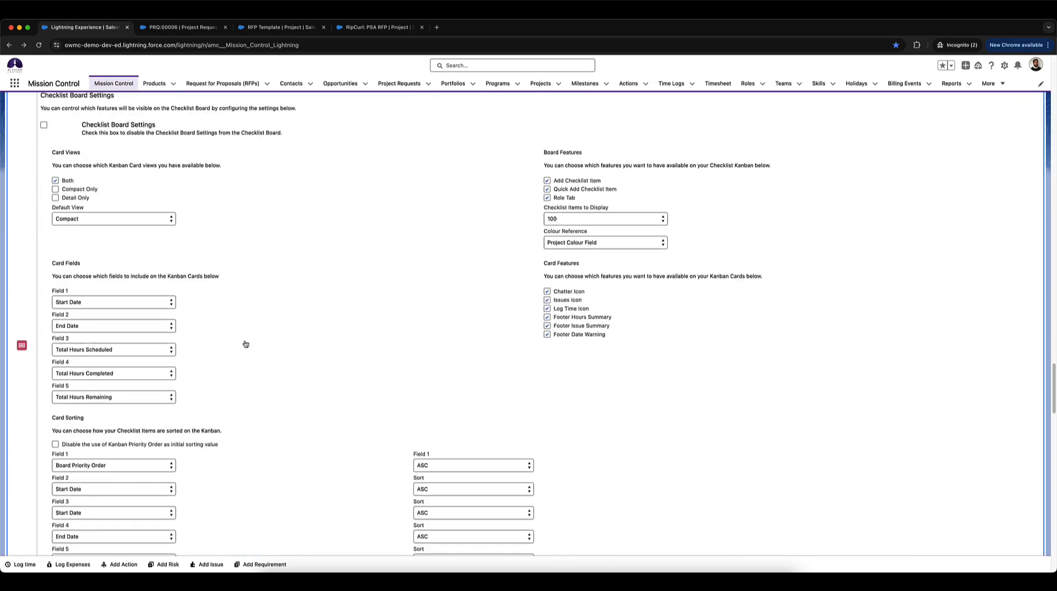
pyautogui.scroll(-20, 246, 344)
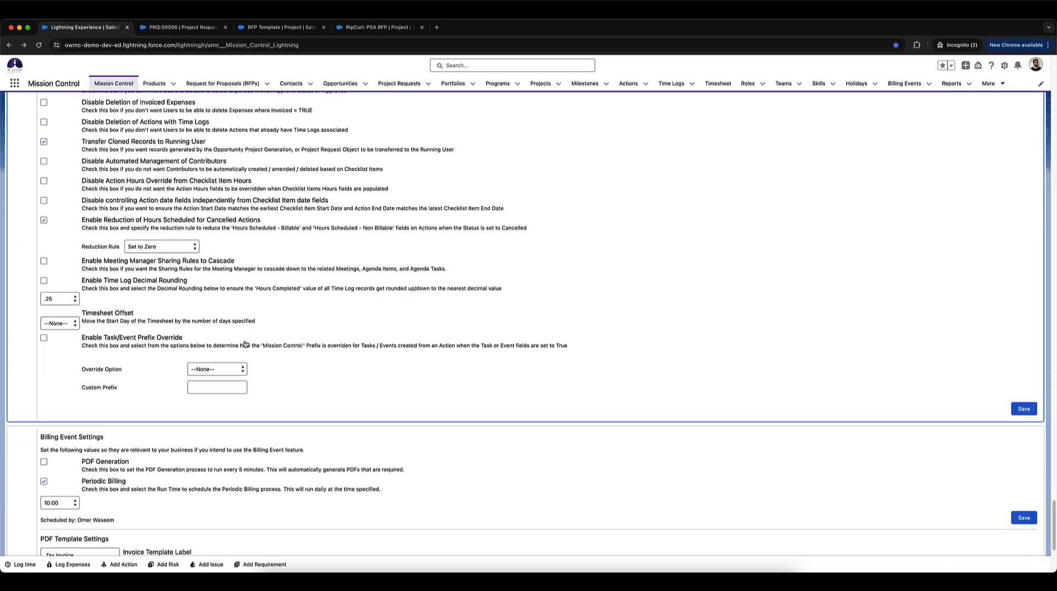
pyautogui.scroll(3, 246, 344)
pyautogui.scroll(1, 245, 344)
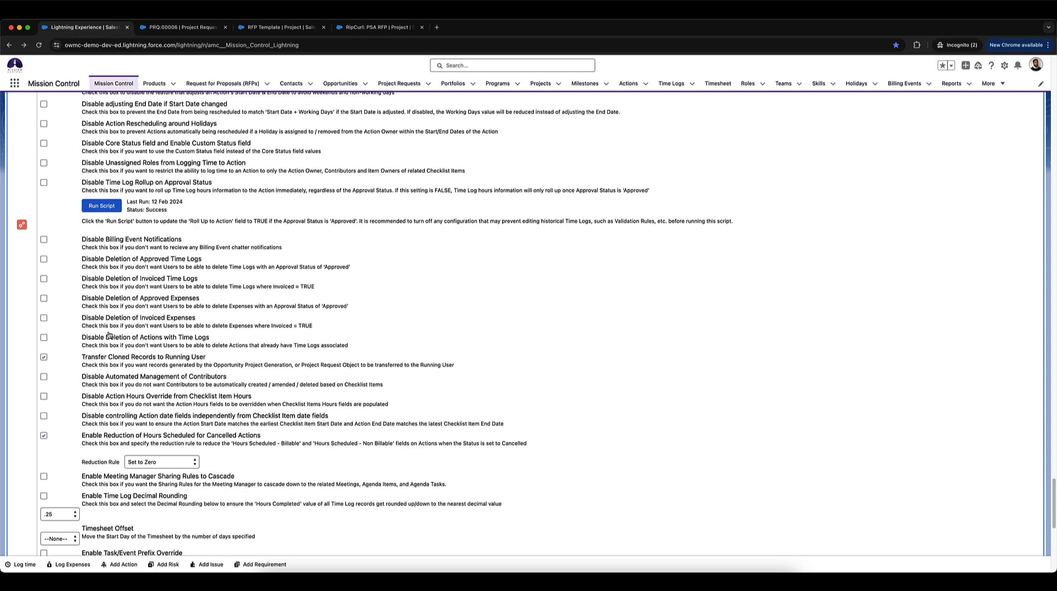
pyautogui.scroll(20, 109, 335)
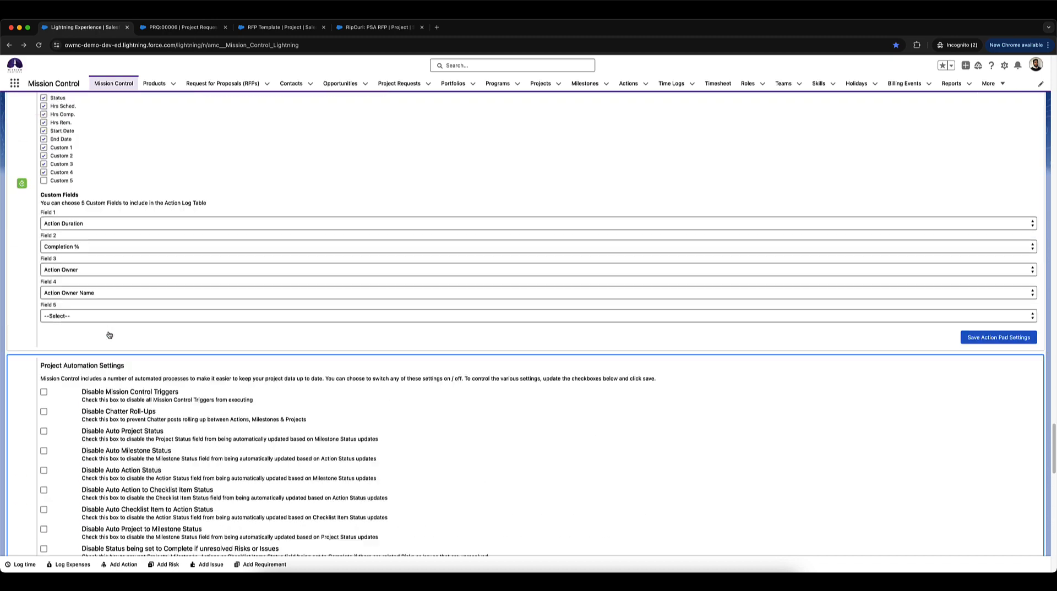
# Step: Return to the RipCurl: PSA RFP project request record
pyautogui.click(182, 27)
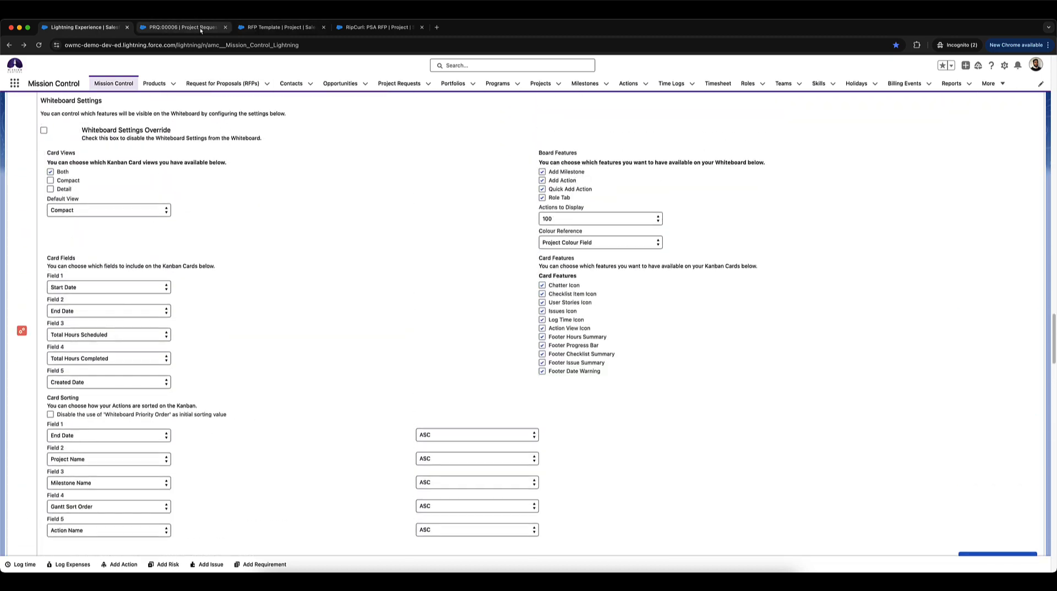